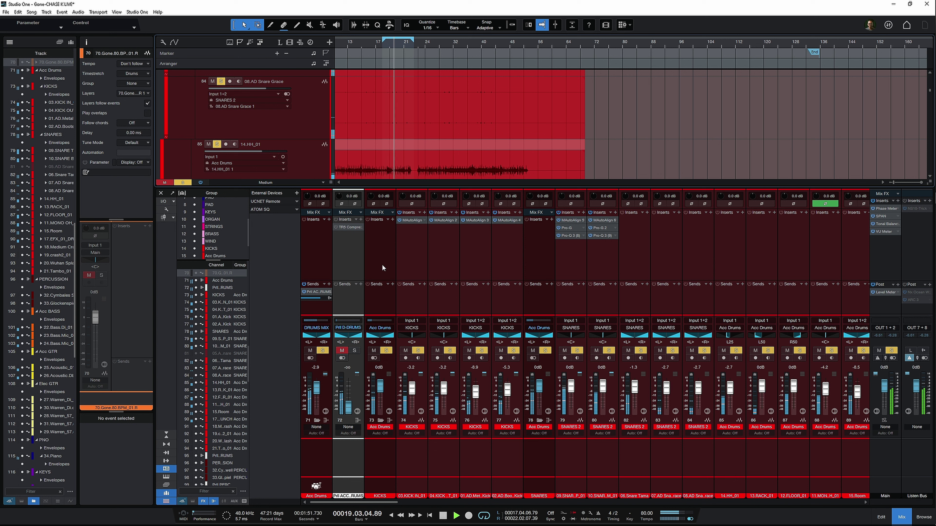
Step: Stop playback, insert the Seventh Heaven reverb on the SNARES bus, and move its window clear of the mixer
key("space")
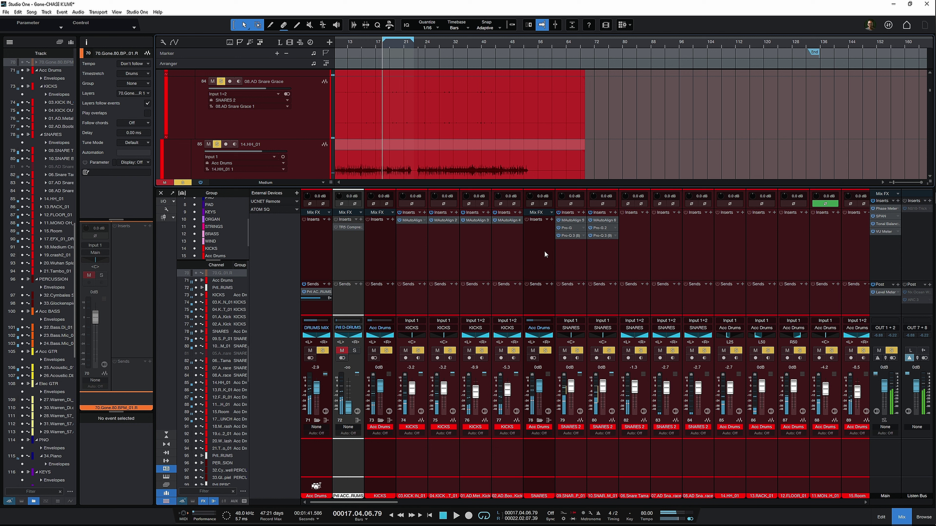
left_click(536, 275)
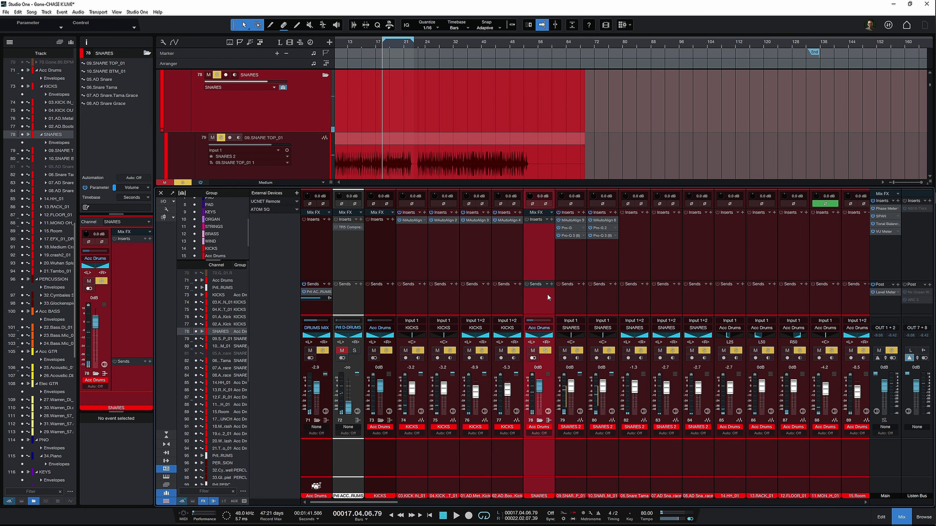
left_click(552, 284)
left_click(563, 301)
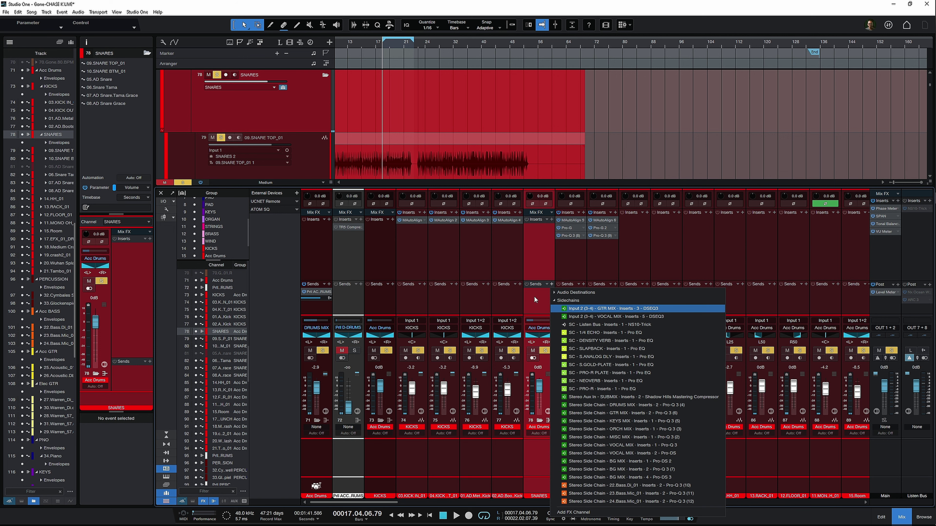
left_click(535, 295)
left_click(551, 219)
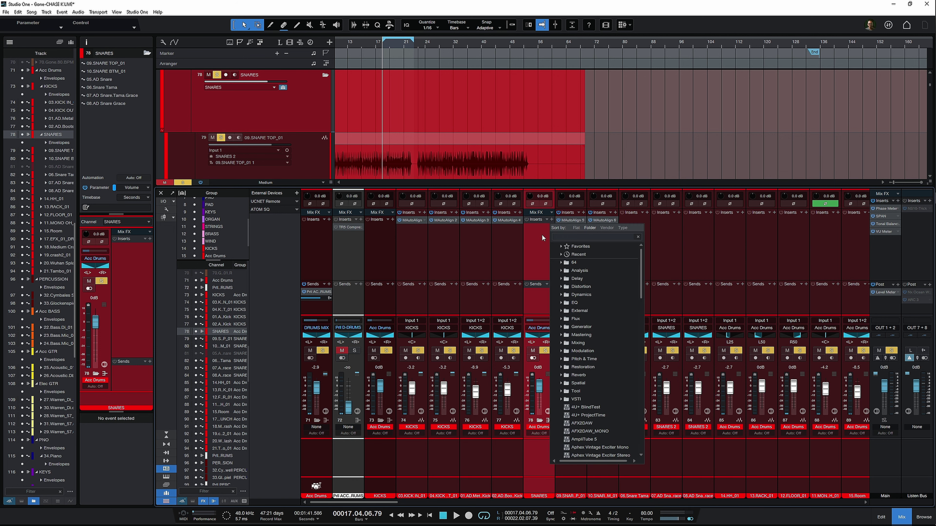
type("pro-q")
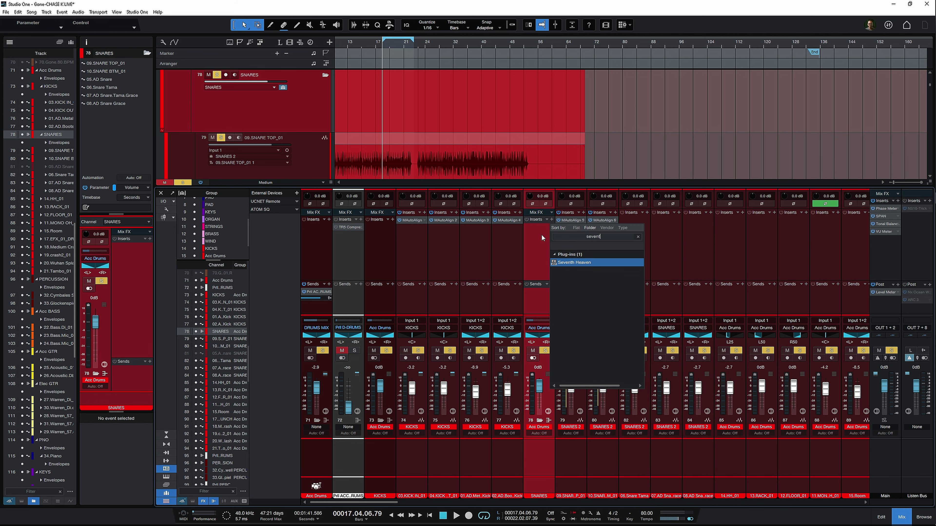
key("Return")
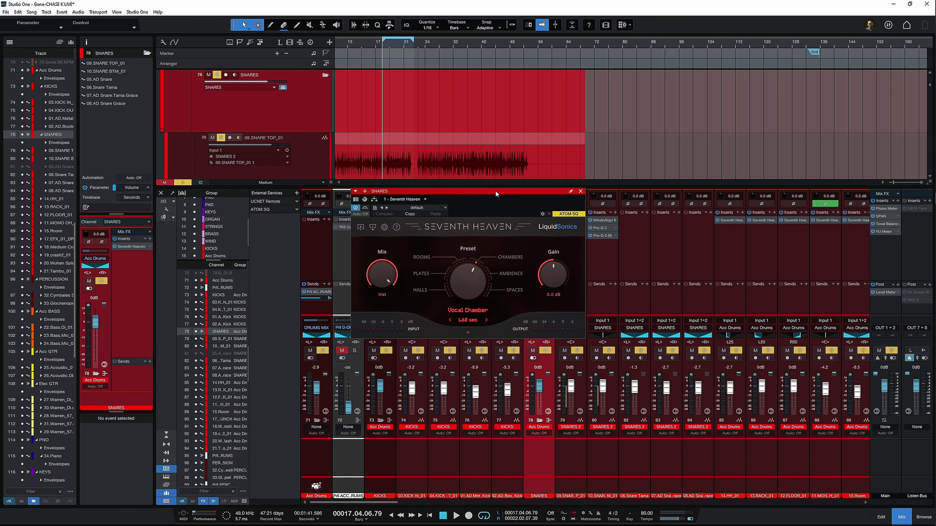
left_click_drag(495, 192, 521, 115)
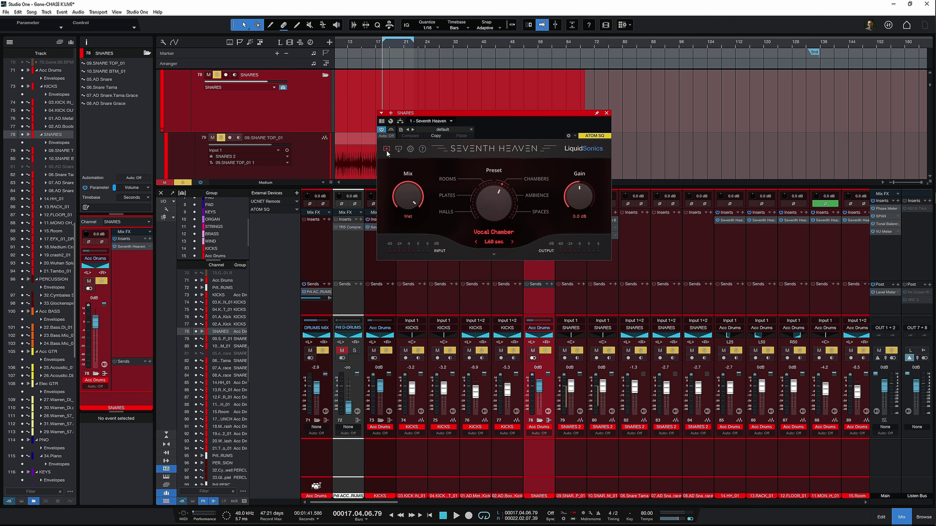
left_click(410, 149)
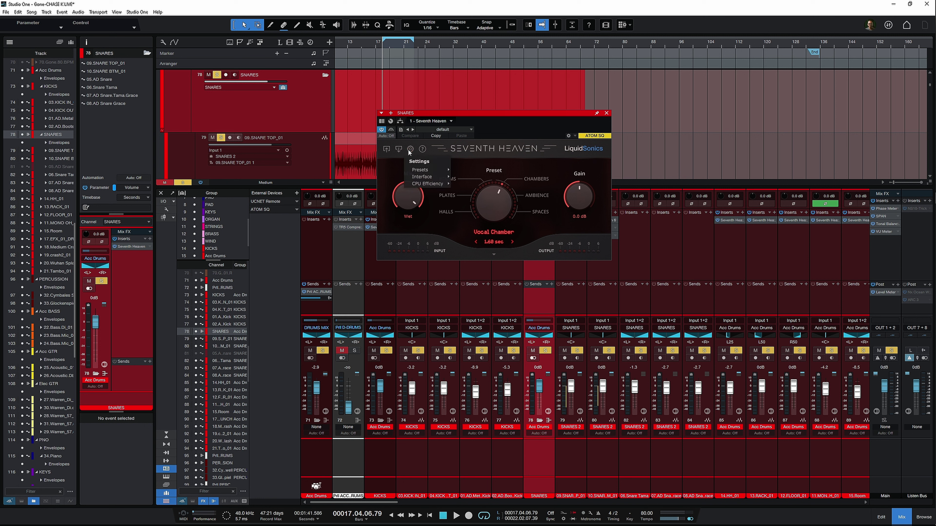
mouse_move(429, 169)
left_click(387, 182)
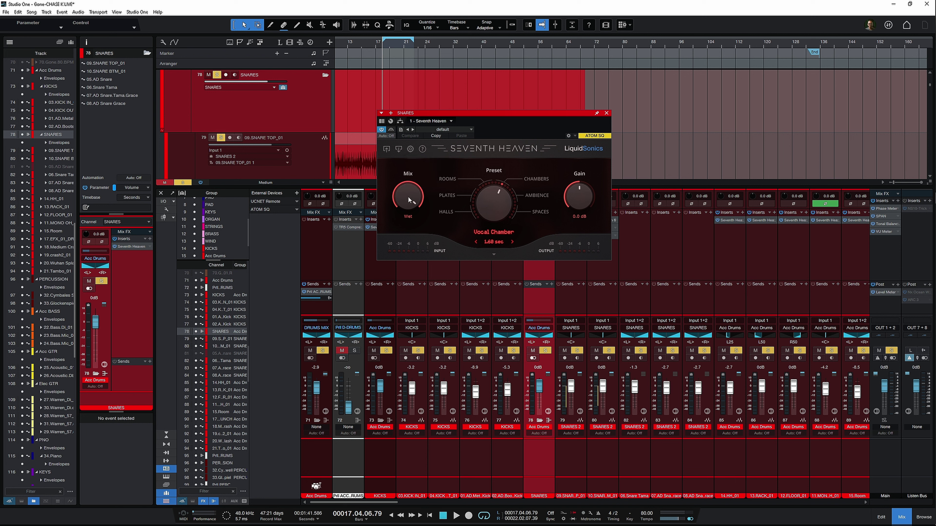
Step: Go through the Seventh Heaven hall and plate presets and choose Snare Chamber
mouse_move(408, 197)
left_mouse_down()
mouse_move(388, 228)
mouse_move(391, 176)
mouse_move(386, 228)
mouse_move(422, 194)
left_mouse_up()
left_click_drag(495, 196, 479, 244)
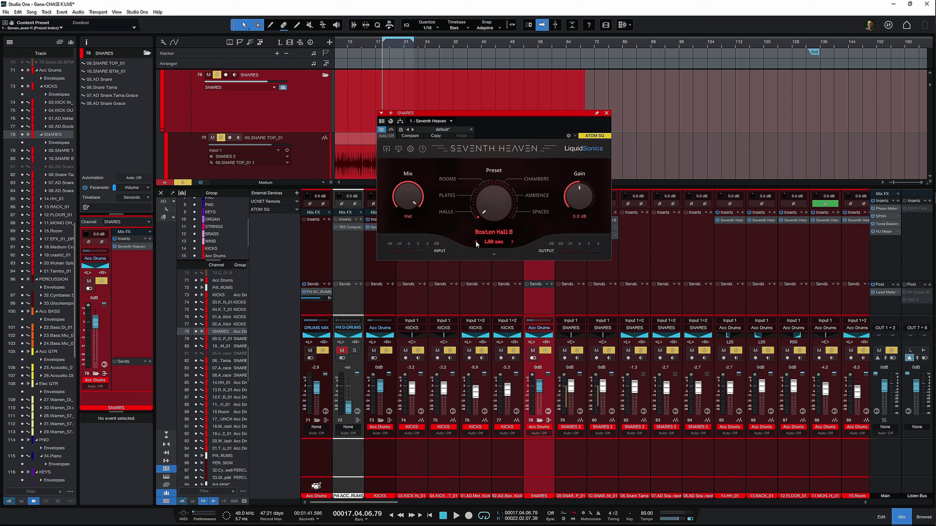
left_click_drag(492, 208, 497, 124)
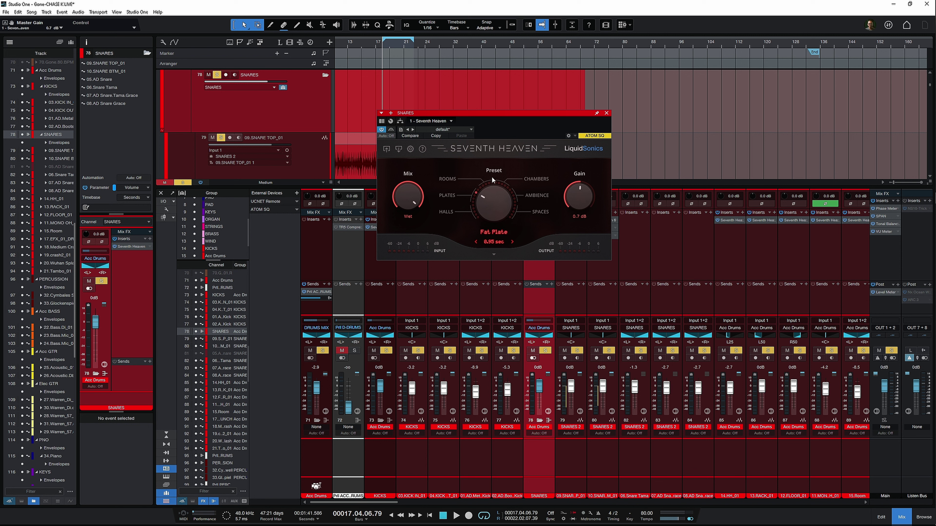
left_click(493, 182)
mouse_move(494, 192)
left_mouse_down()
mouse_move(494, 174)
mouse_move(495, 183)
left_mouse_up()
Step: Play the loop and lower the reverb's Mix to 0 / -13.0 dB
key("space")
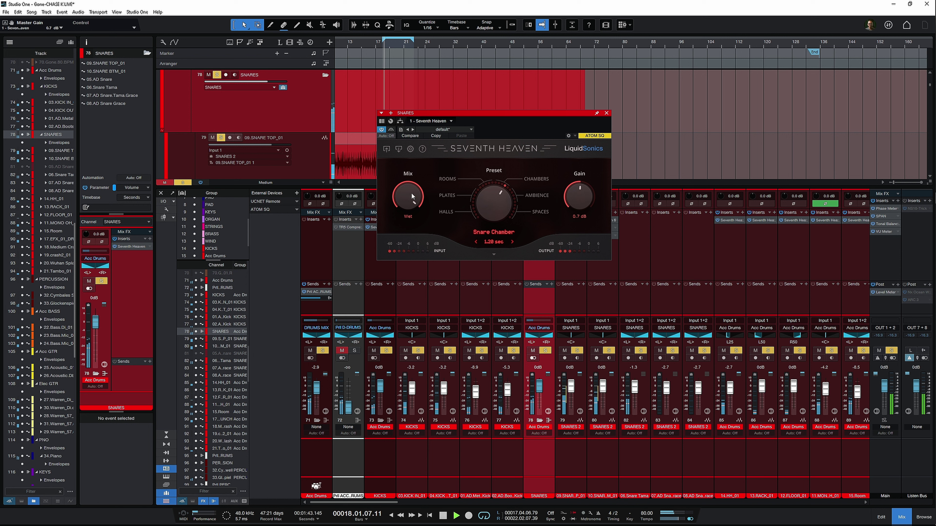
left_click_drag(412, 196, 412, 254)
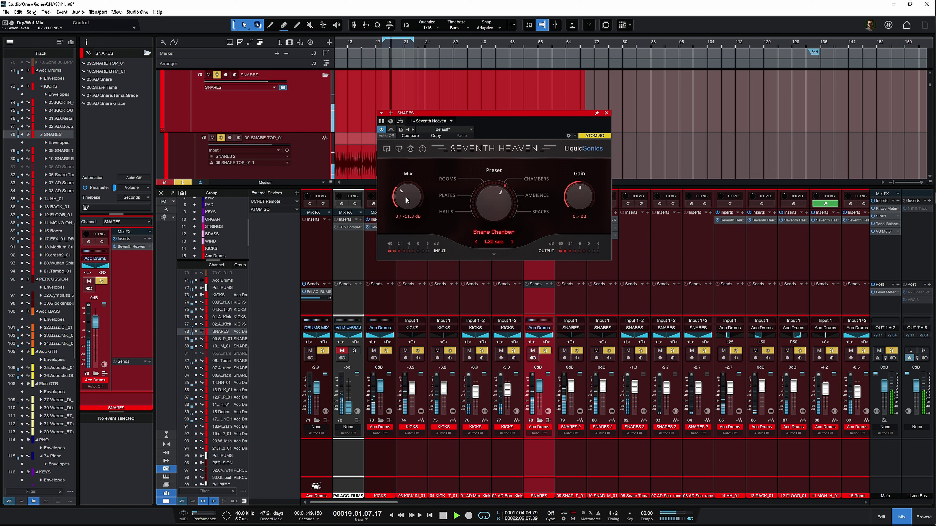
left_click_drag(406, 198, 407, 202)
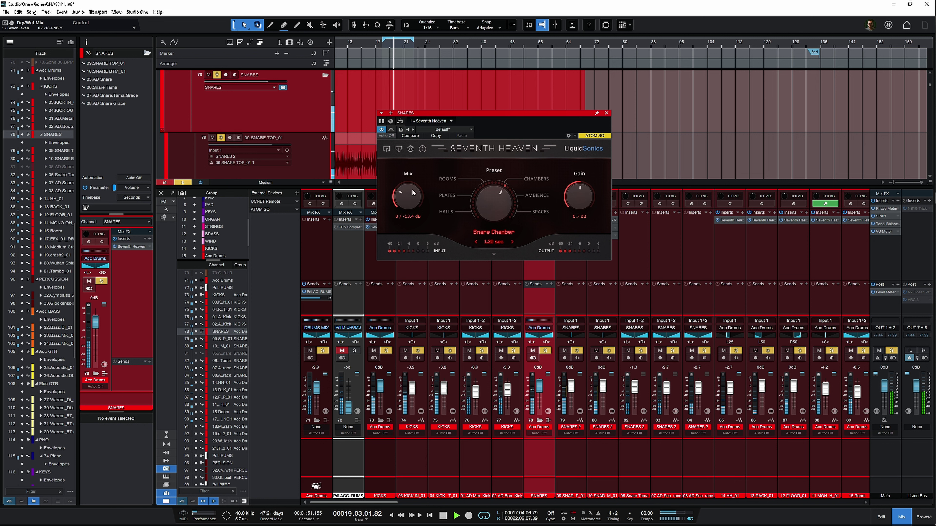
mouse_move(411, 194)
left_mouse_down()
mouse_move(422, 258)
mouse_move(418, 202)
left_mouse_up()
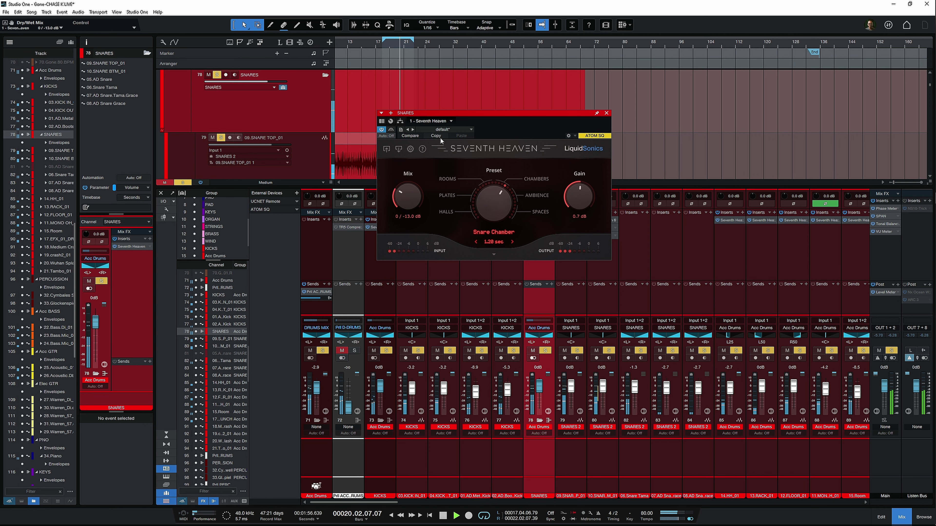
Step: Compare the snares with and without the reverb by bypassing and re-enabling it during playback
left_click(391, 130)
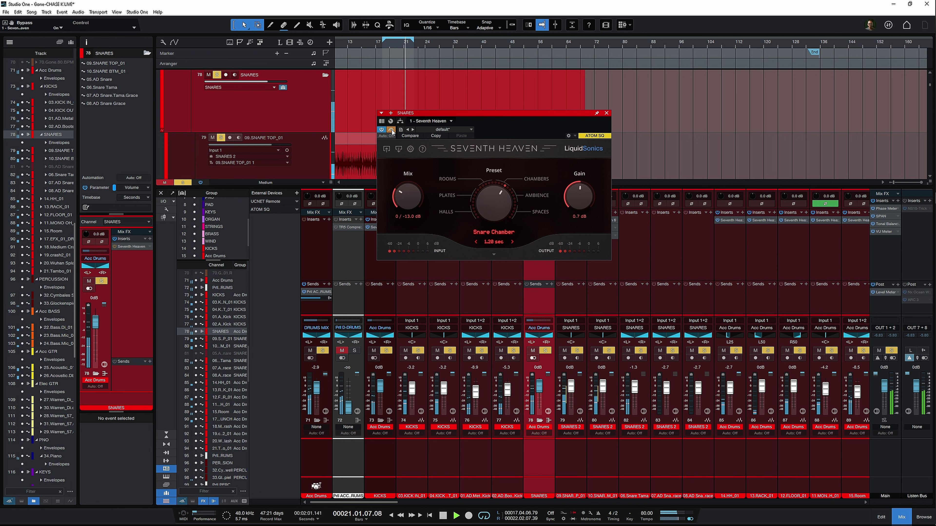
key("space")
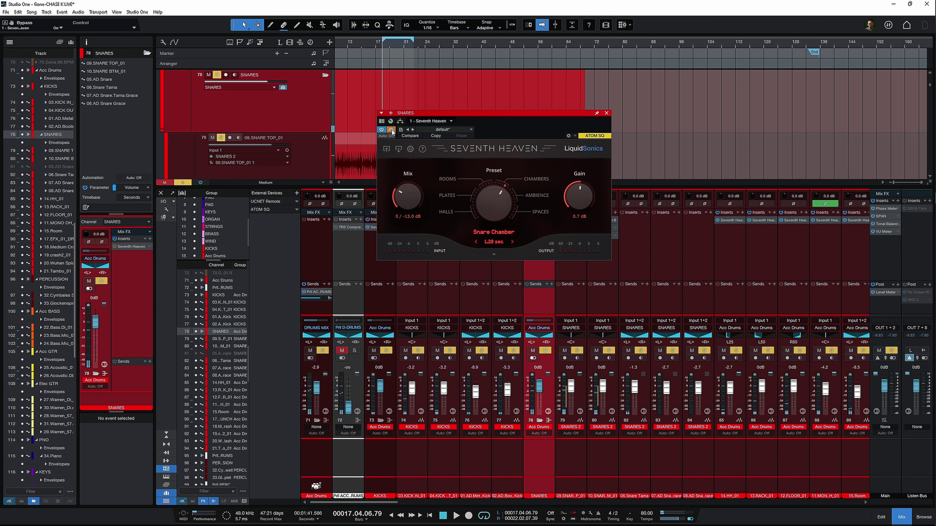
key("space")
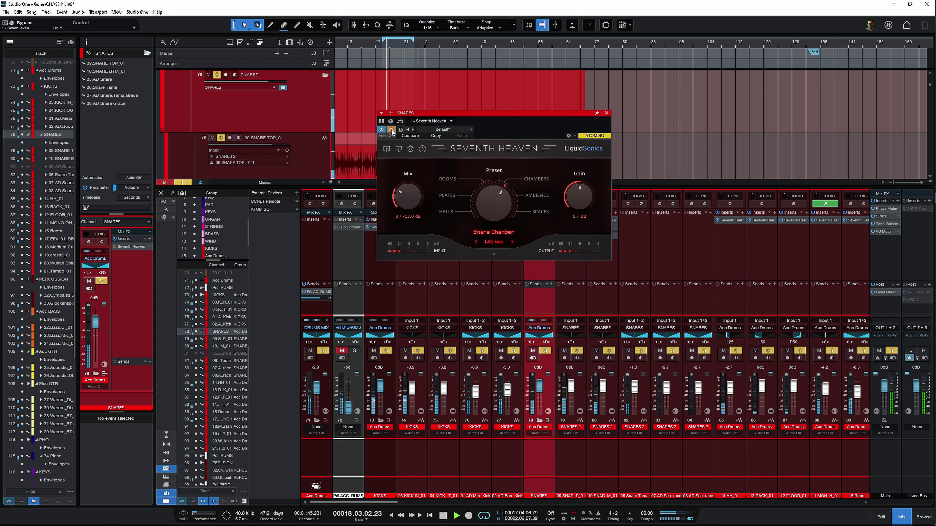
left_click(392, 131)
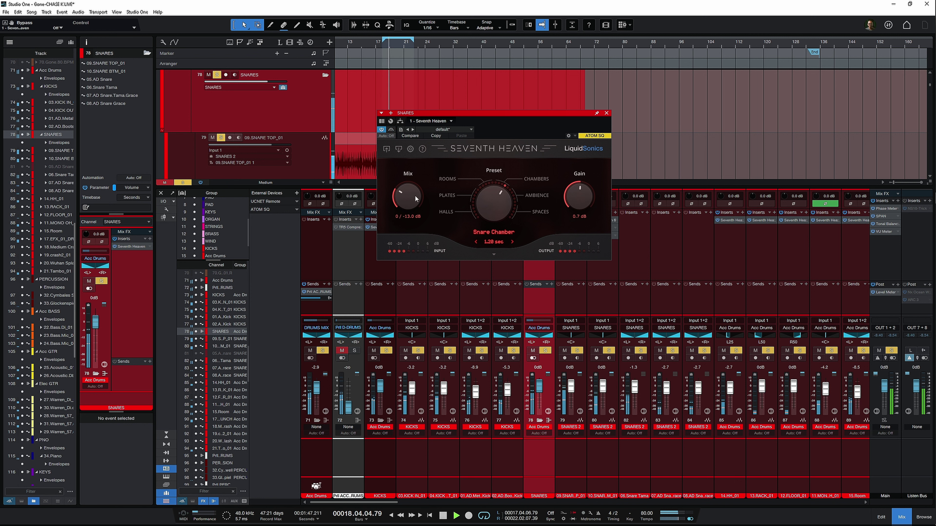
Step: Raise the reverb's Mix to 0 / -3.1 dB, stop playback, and reveal the plug-in's additional controls
left_click_drag(415, 194, 417, 191)
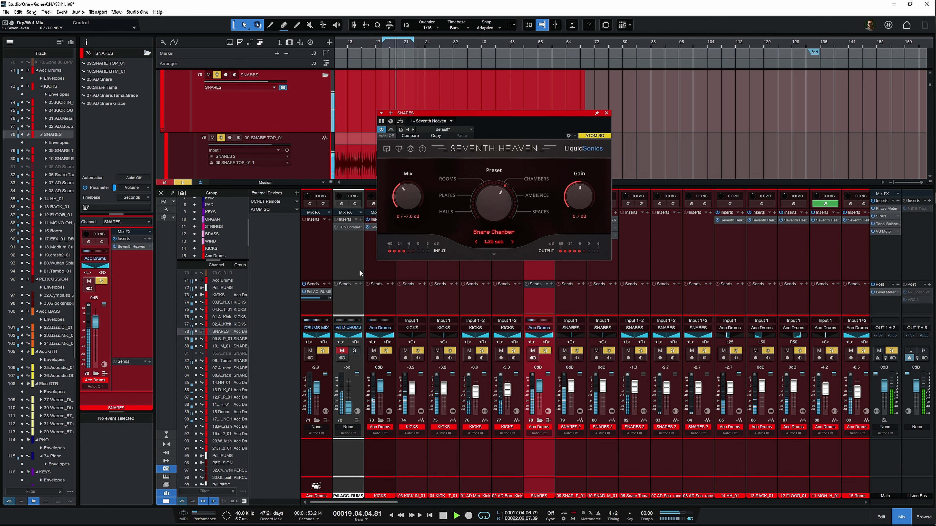
key("space")
left_click(494, 255)
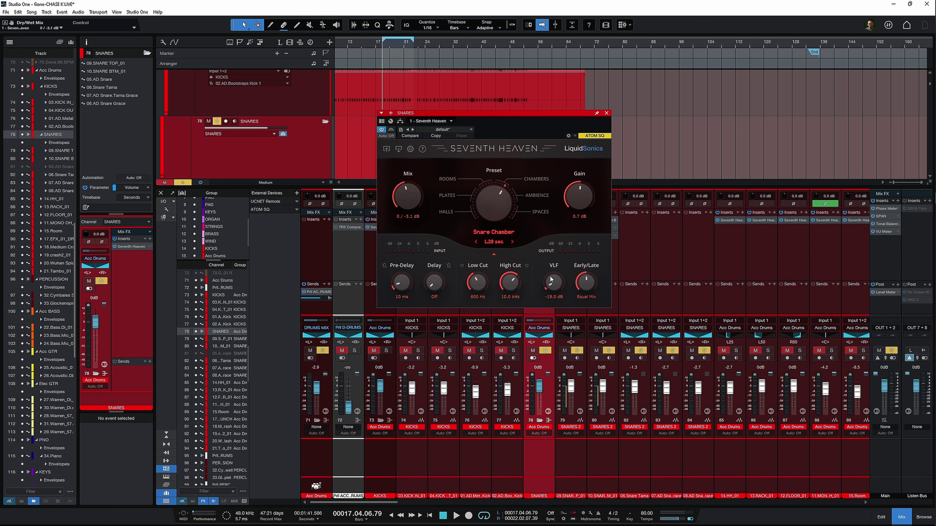
Step: Audition VLF levels from 0 dB downward, setting VLF to -19.5 dB and Early/Late to 0 / -10 dB
double_click(553, 267)
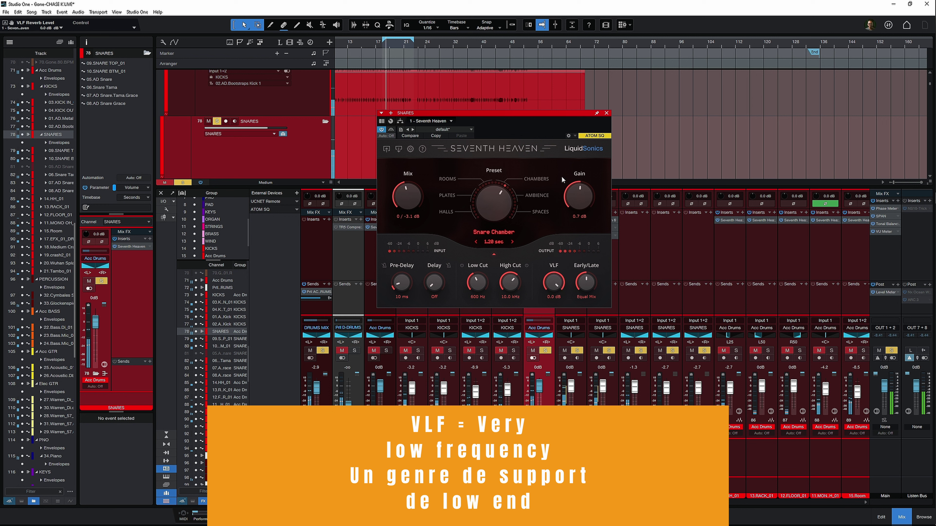
left_click_drag(558, 269, 561, 300)
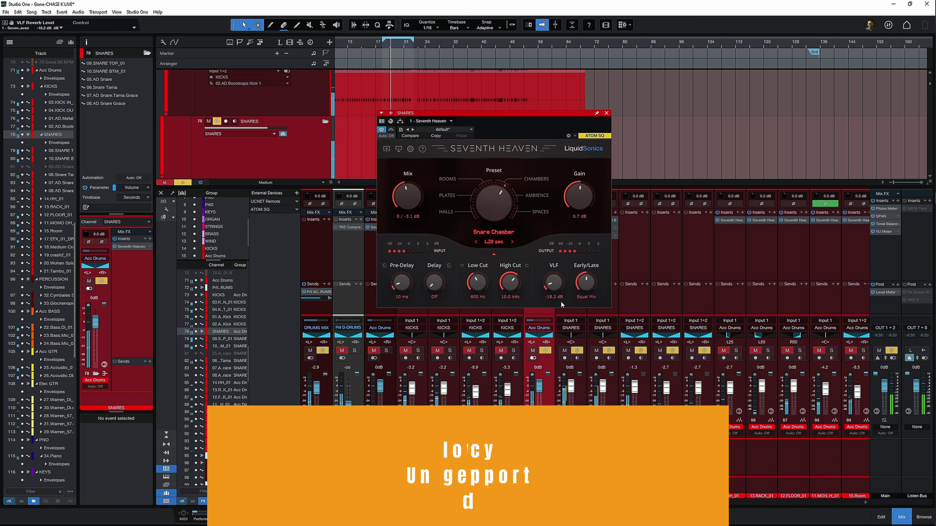
key("space")
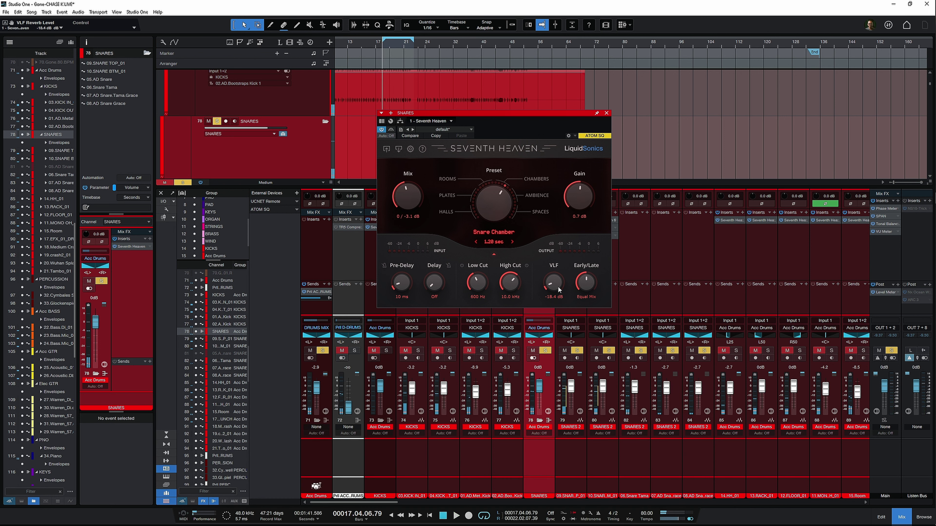
left_click_drag(560, 286, 557, 226)
key("space")
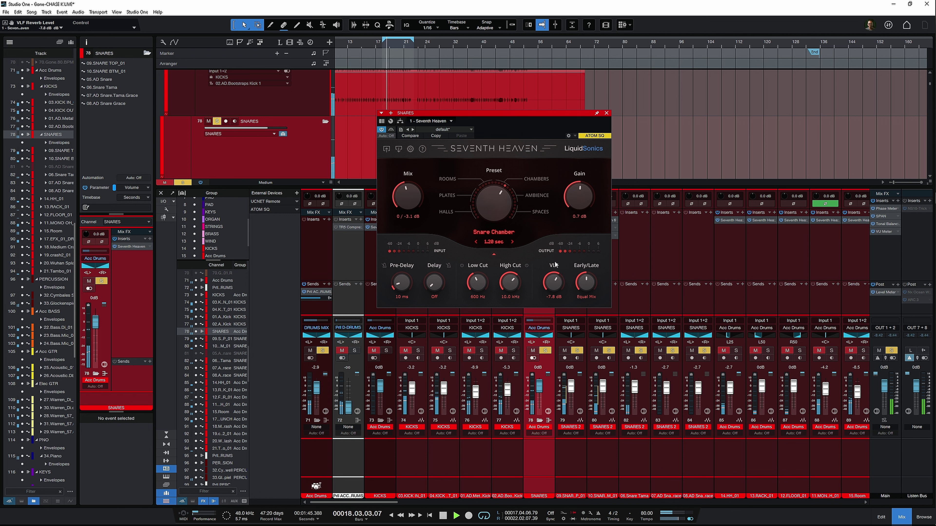
left_click_drag(554, 282, 556, 299)
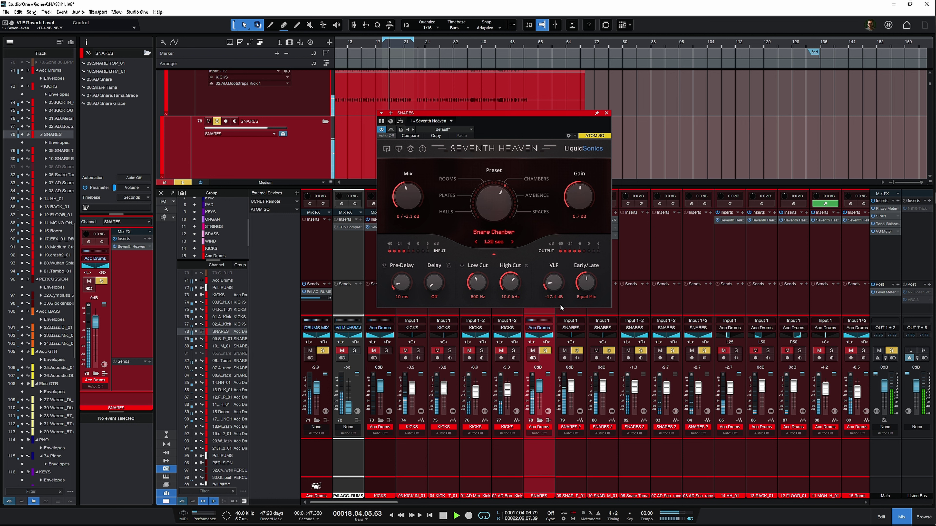
key("space")
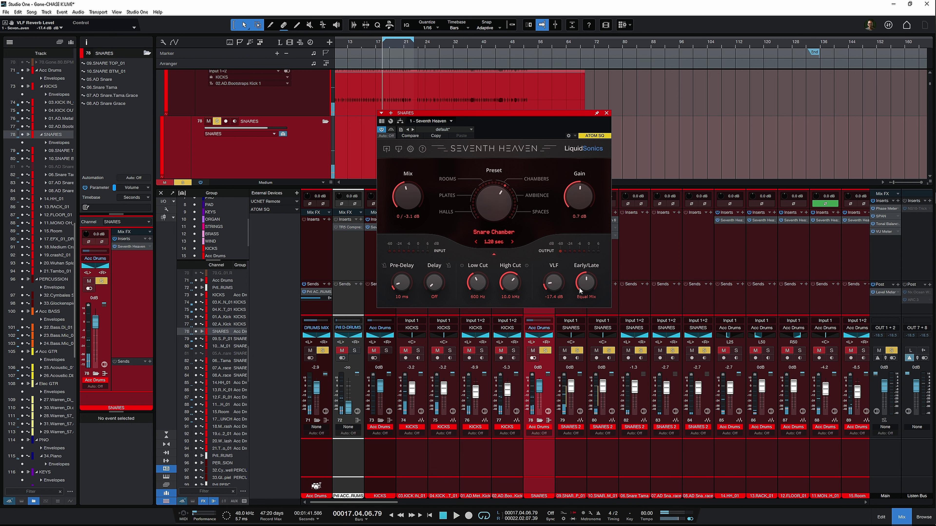
left_click_drag(581, 287, 559, 291)
Step: Play the loop and set the reverb's Mix to -9.6 / 0 dB and its Pre-Delay to 22 ms
key("space")
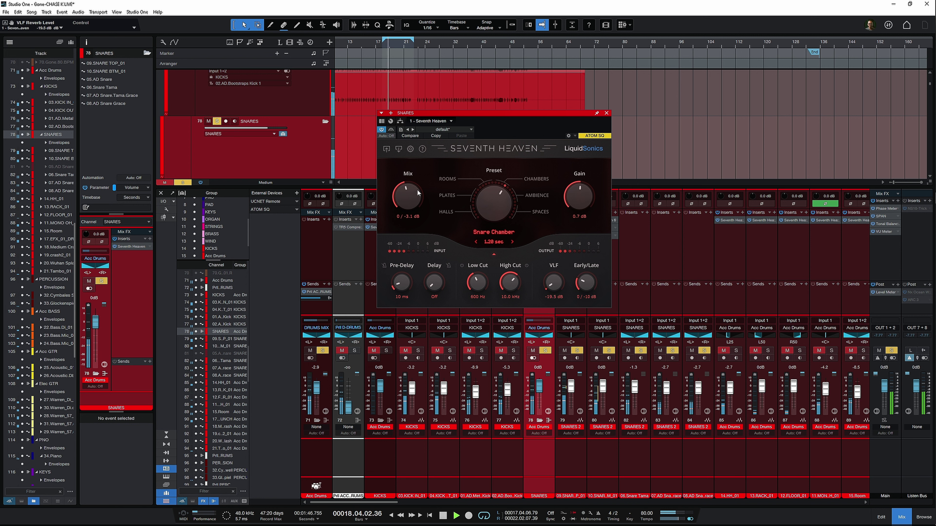
left_click_drag(407, 193, 420, 175)
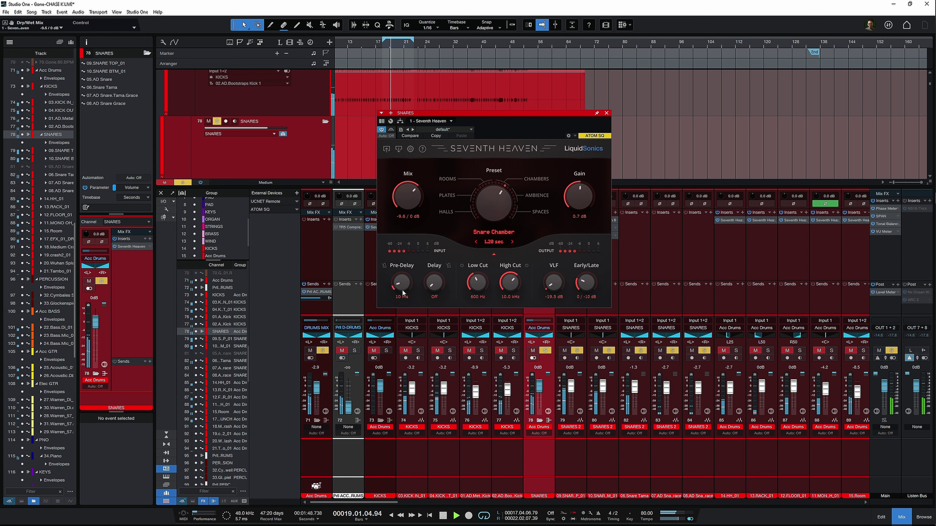
left_click_drag(402, 289, 405, 282)
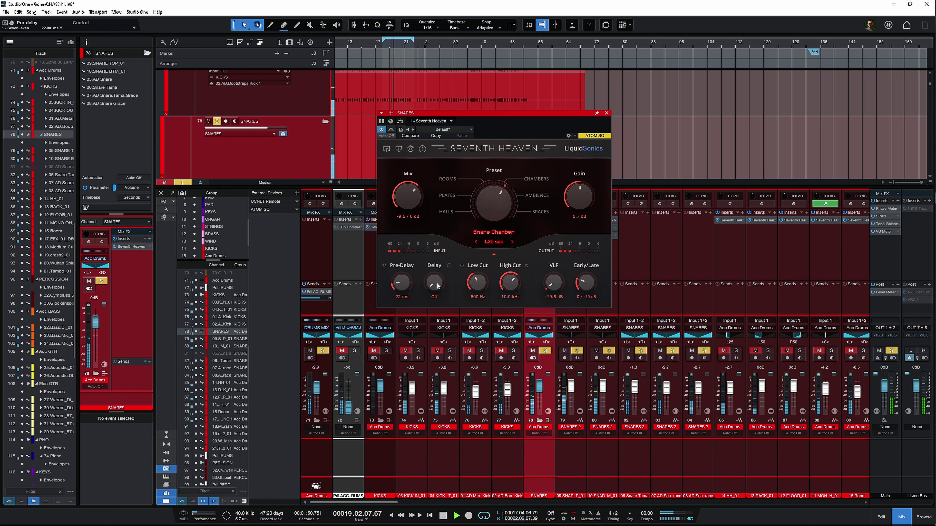
Step: Fine-tune the reverb with VLF at -18.8 dB, Early/Late at 0 / -5 dB, and Gain at 5.1 dB
left_click_drag(554, 283, 589, 293)
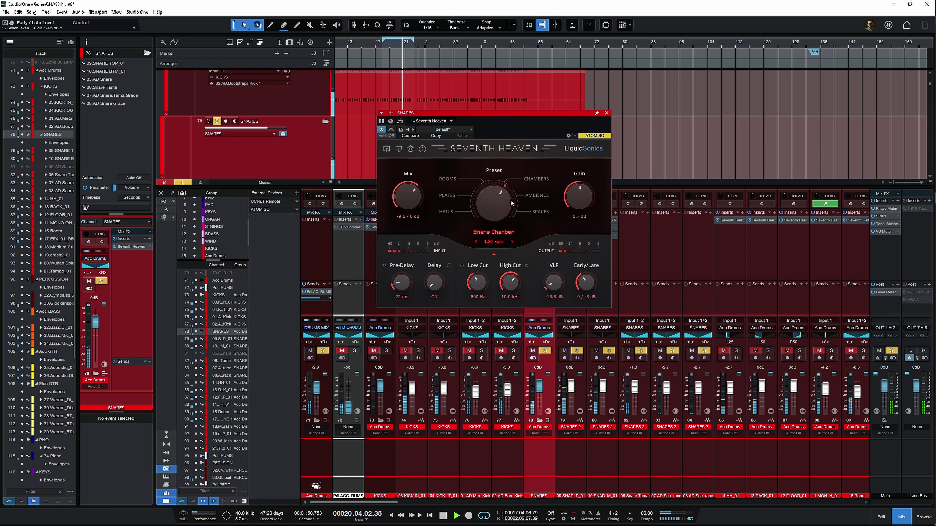
mouse_move(579, 199)
left_mouse_down()
mouse_move(582, 223)
mouse_move(580, 184)
left_mouse_up()
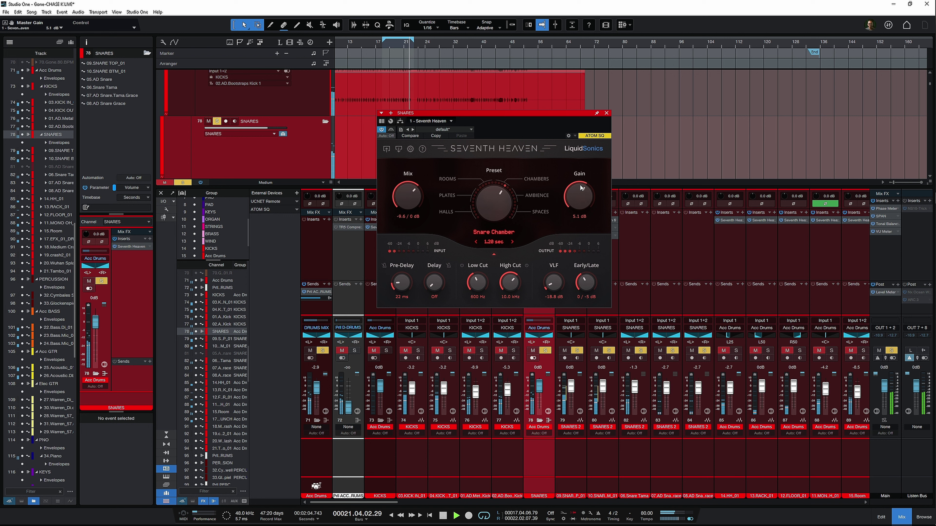
Step: Bypass and re-enable the adjusted reverb during playback to judge its effect on the snares, and stop playback
left_click(391, 130)
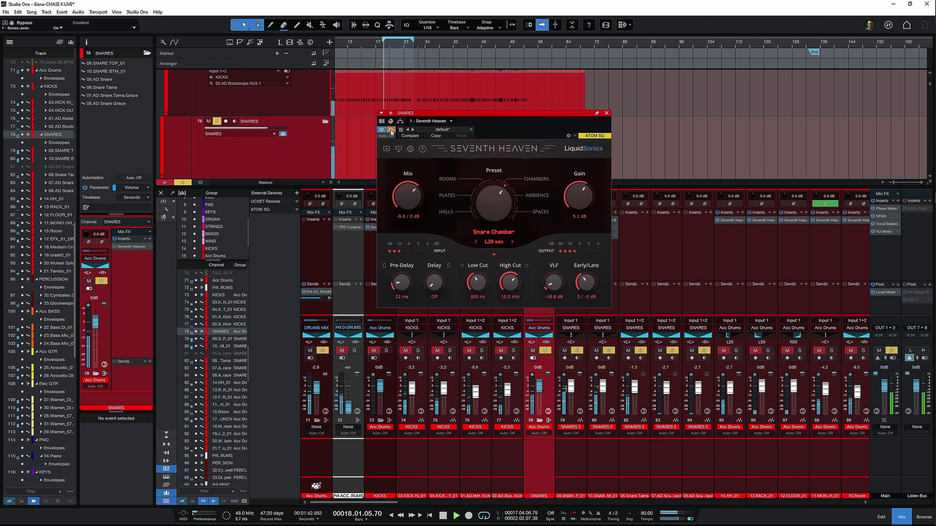
left_click(391, 130)
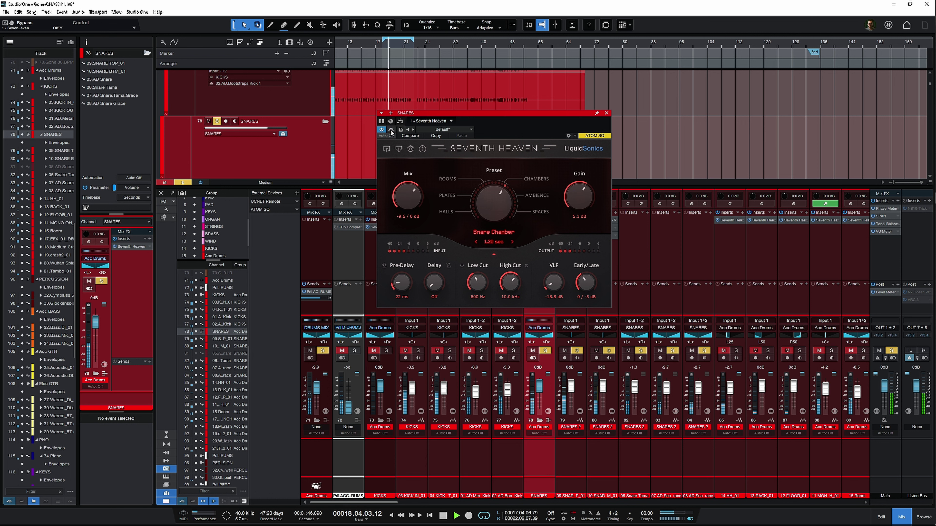
key("space")
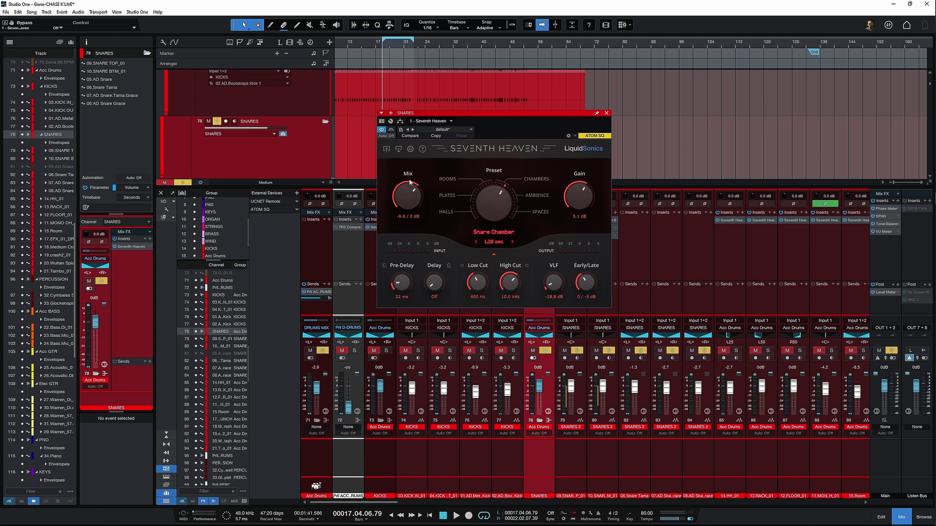
Step: Remove the Seventh Heaven reverb from the SNARES bus and turn off the bus's solo
key("Escape")
left_click_drag(539, 227, 526, 245)
key("shift+s")
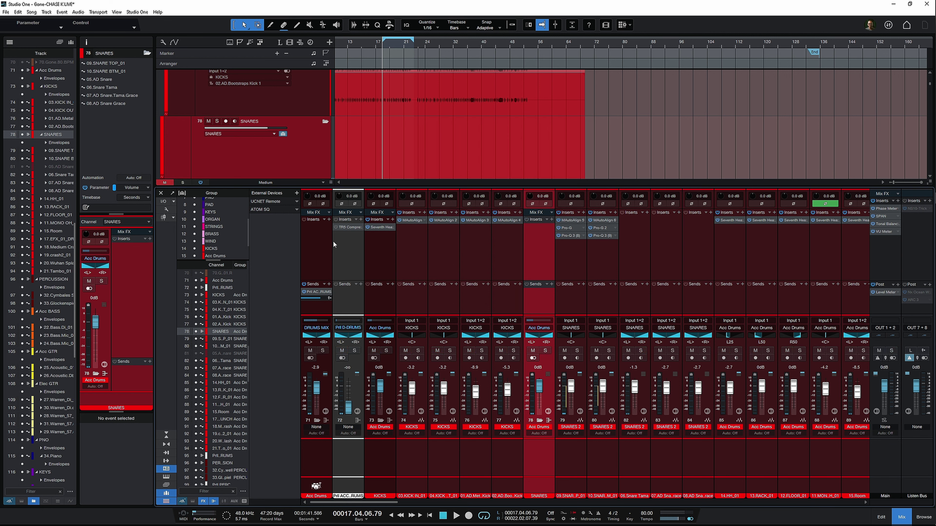
Step: Add a send to a new FX channel on the Acc Drums bus and solo the bus
left_click(334, 242)
left_click(325, 238)
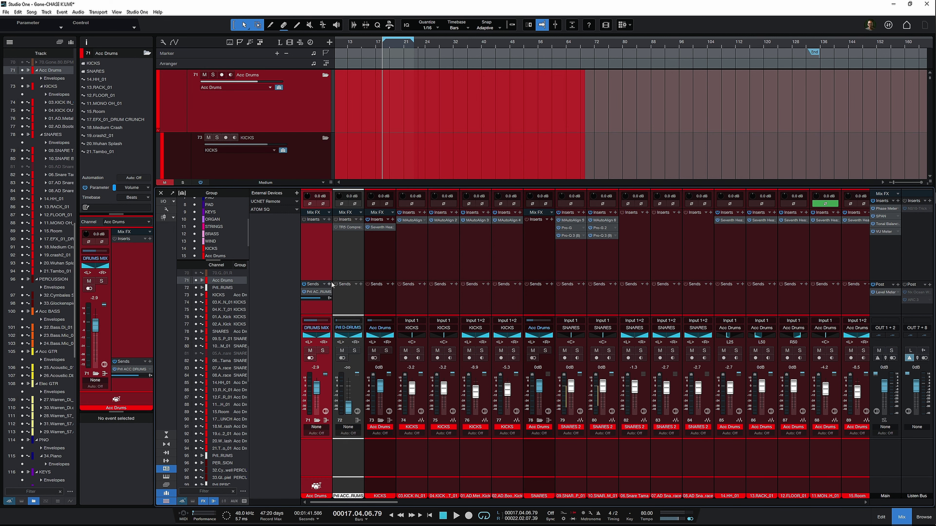
left_click(539, 251)
left_click(318, 225)
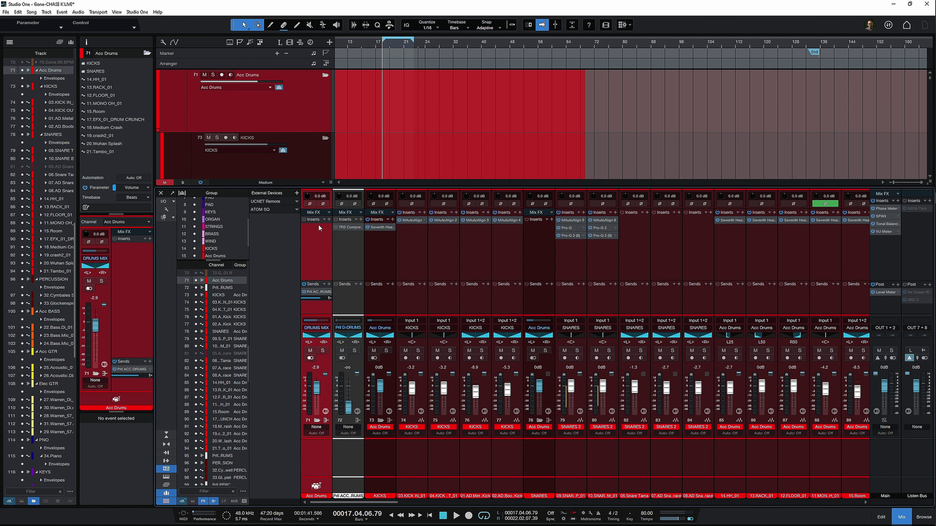
left_click(329, 284)
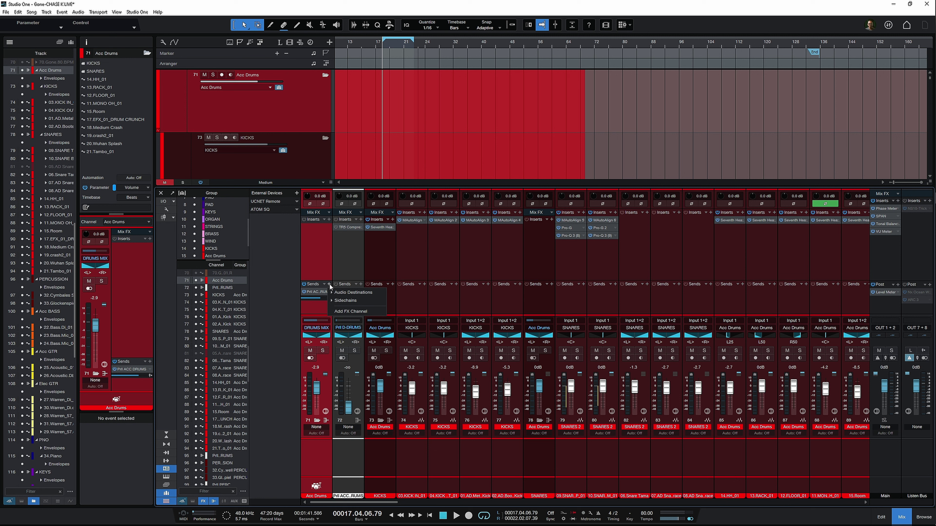
left_click(348, 310)
key("s")
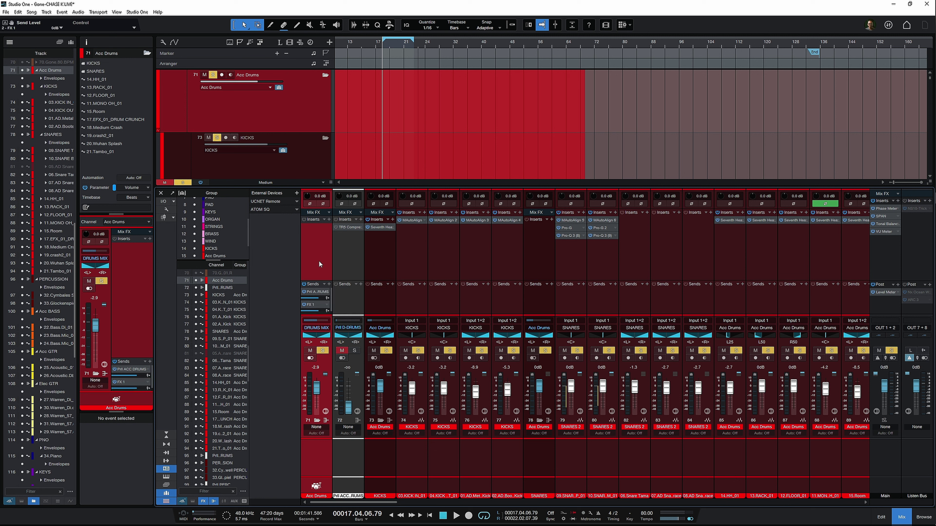
Step: Show the destination of the FX 1 send and move that channel between STUDIO SPACE and 1/4 ECHO
right_click(324, 306)
left_click(368, 360)
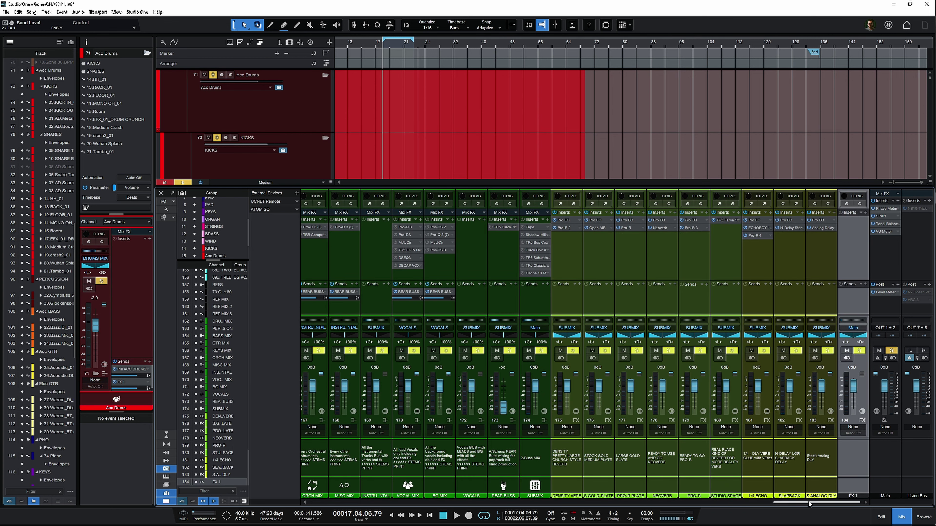
left_click_drag(811, 502, 261, 457)
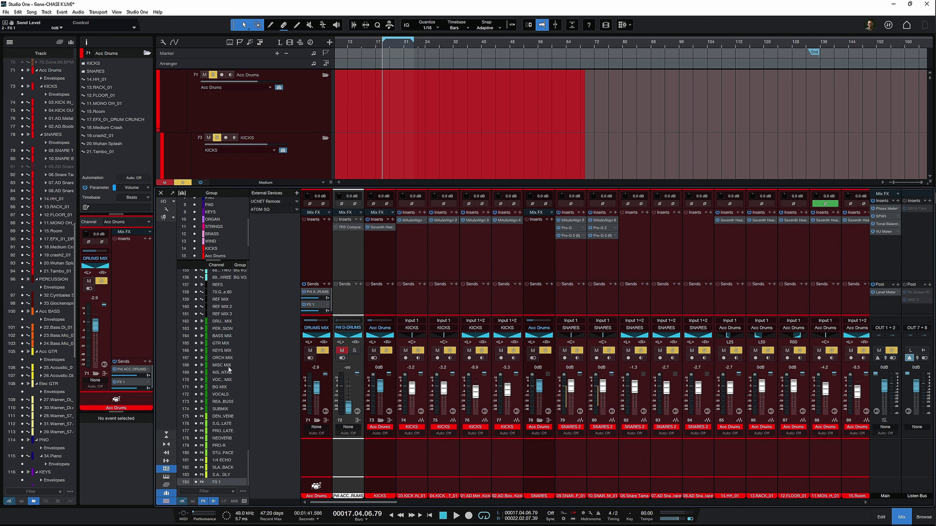
right_click(329, 308)
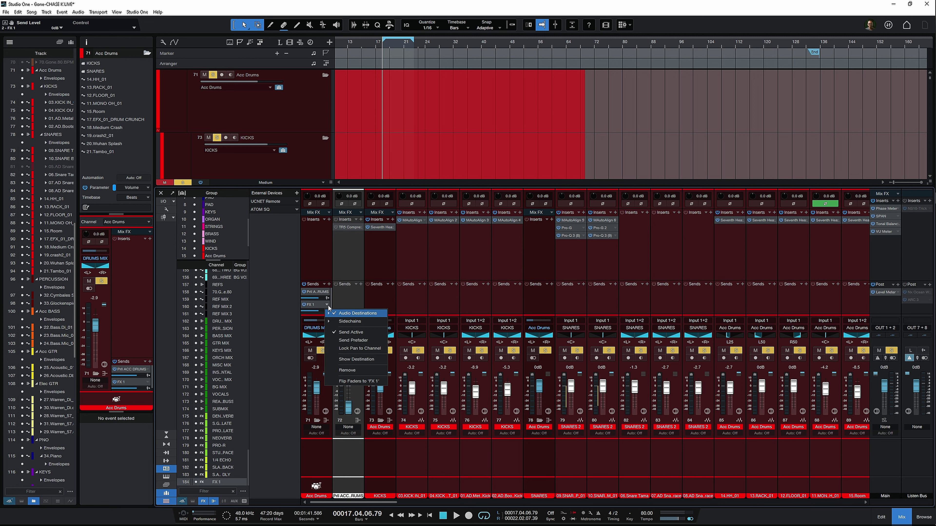
left_click(366, 360)
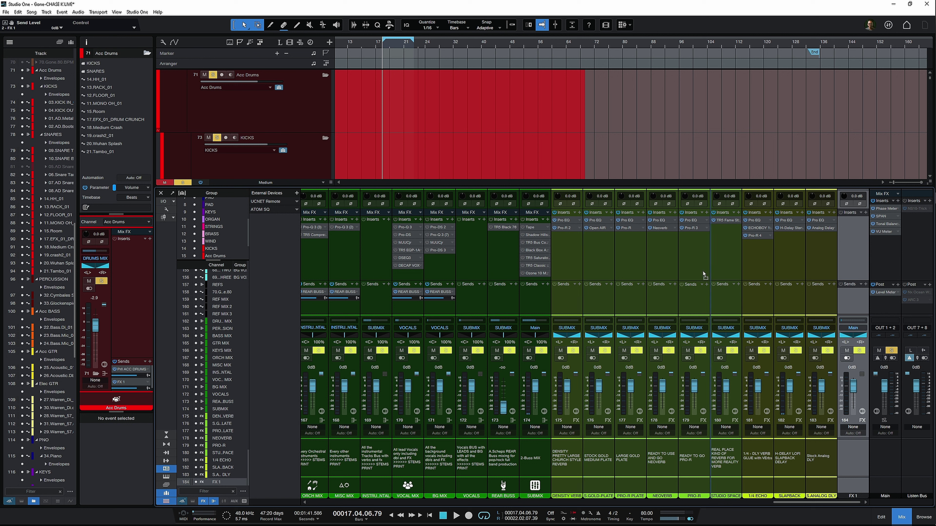
left_click_drag(727, 273, 766, 250)
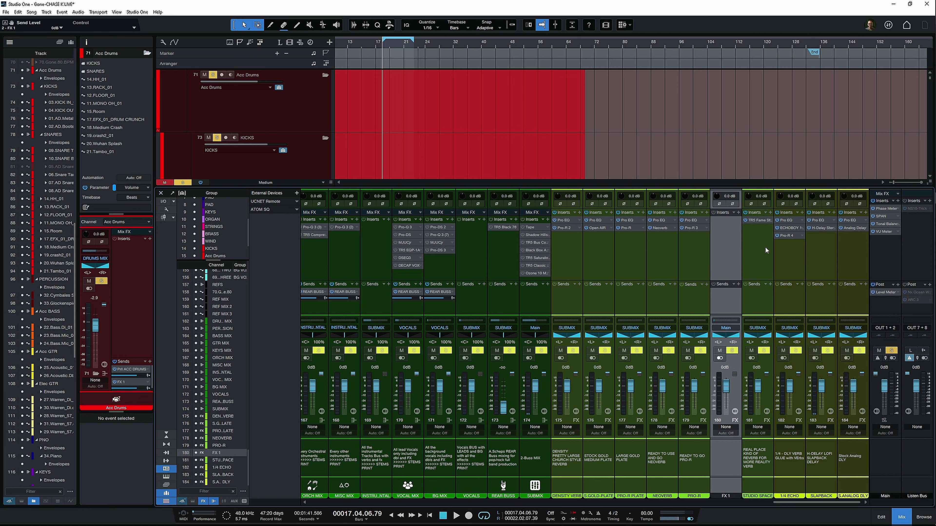
Step: Rename the FX 1 channel as DRUM HEAVEN and route its output to DRUMS MIX
double_click(758, 496)
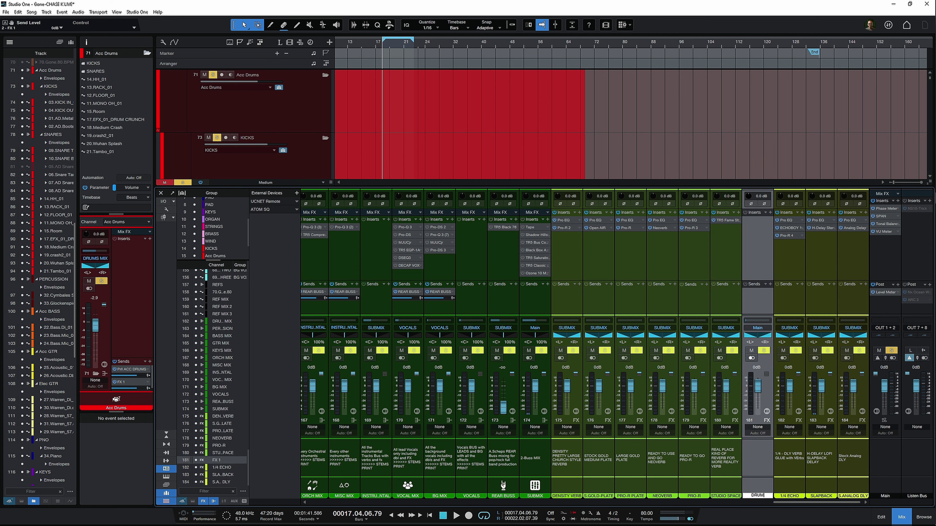
type("DRUM HEAVEN")
key("Return")
left_click(757, 330)
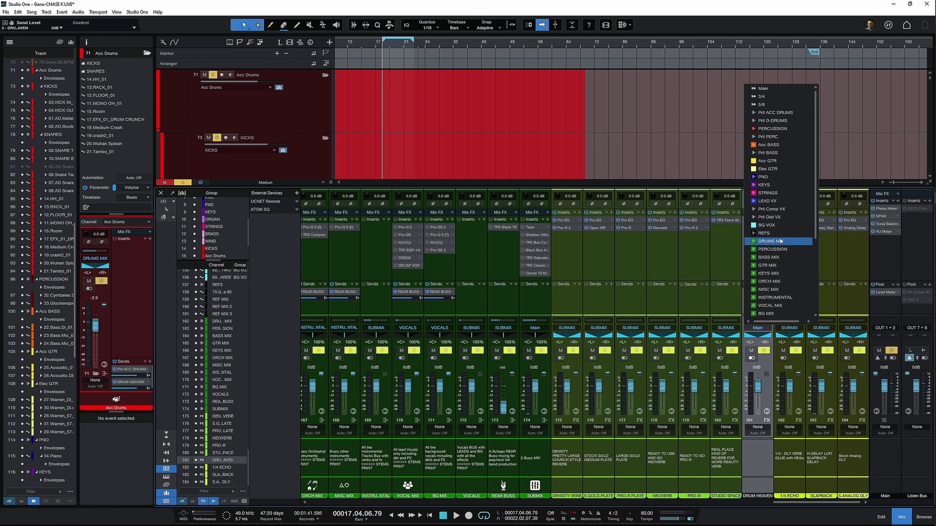
left_click(780, 249)
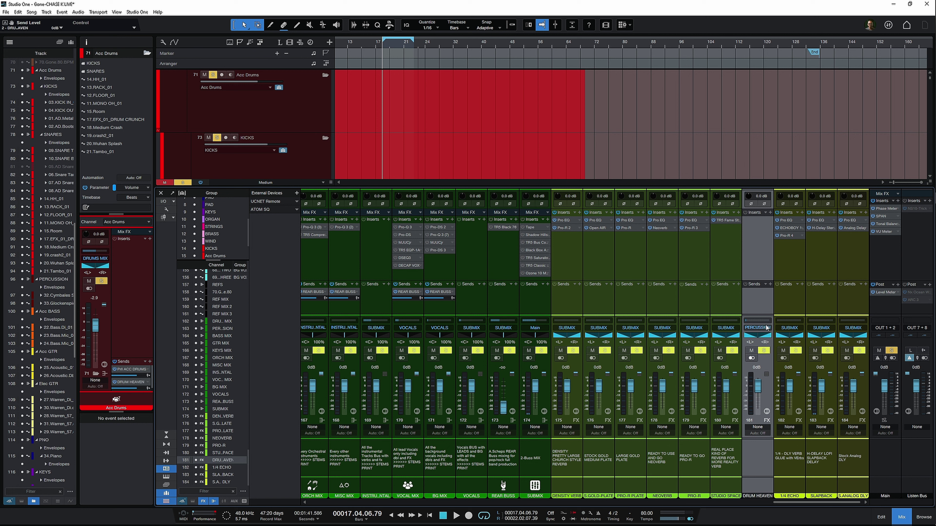
Step: Insert Seventh Heaven on the DRUM HEAVEN channel and choose the Studio A preset
left_click(771, 213)
type("seven")
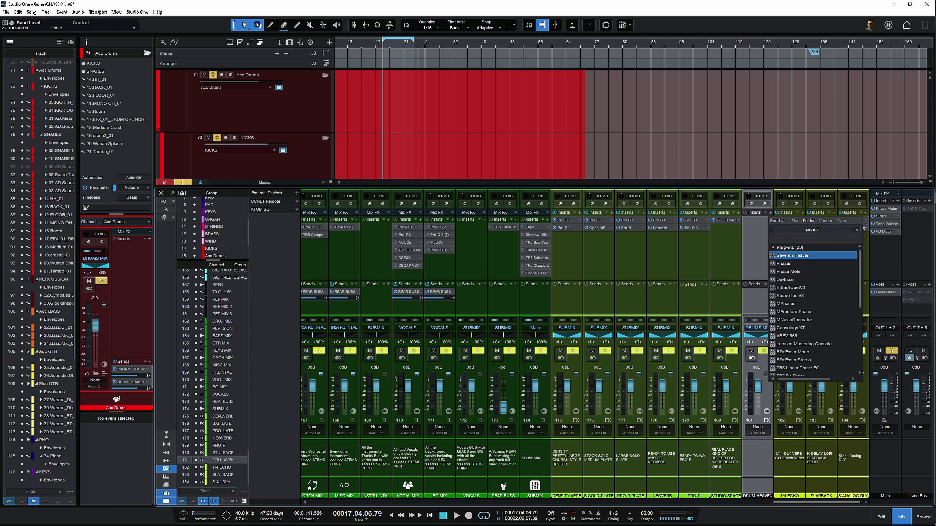
key("Return")
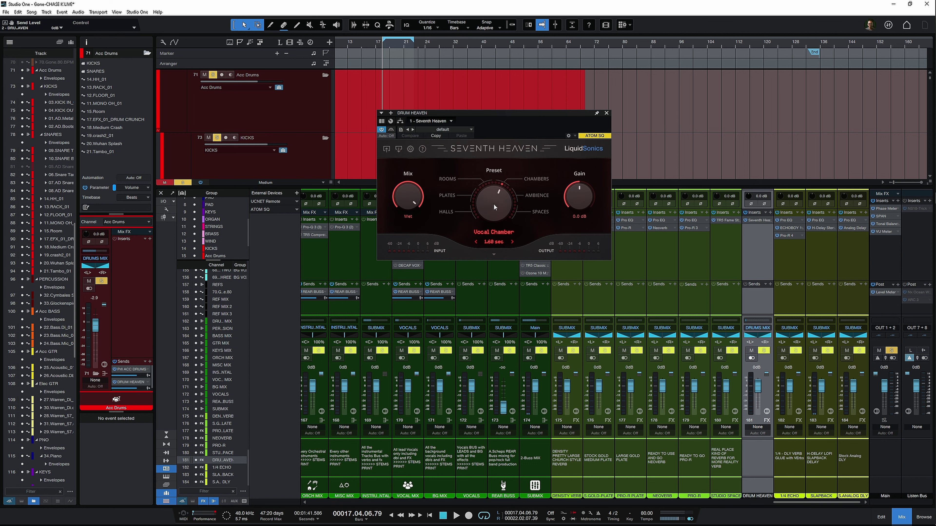
mouse_move(494, 208)
left_mouse_down()
mouse_move(501, 158)
mouse_move(485, 214)
left_mouse_up()
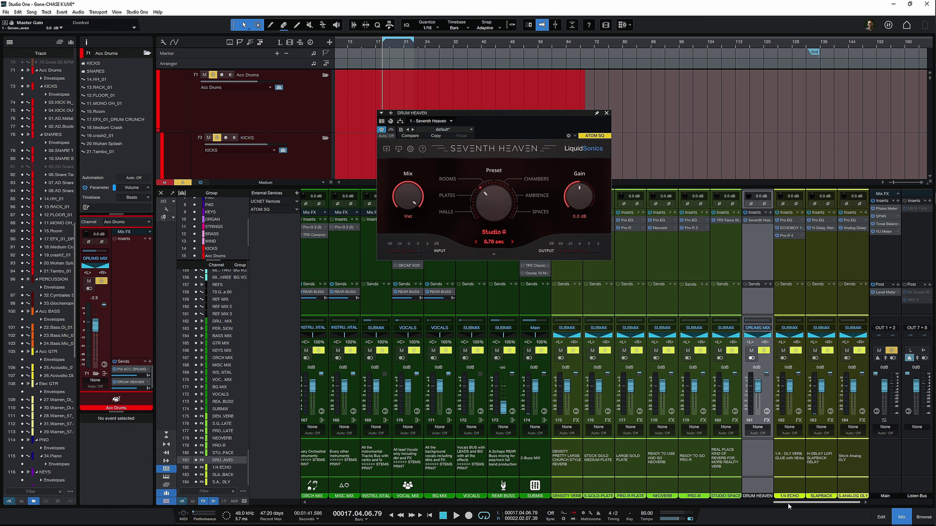
Step: Play the loop and switch the Acc Drums send to DRUM HEAVEN off and on to compare the sound
left_click_drag(788, 504, 325, 503)
key("space")
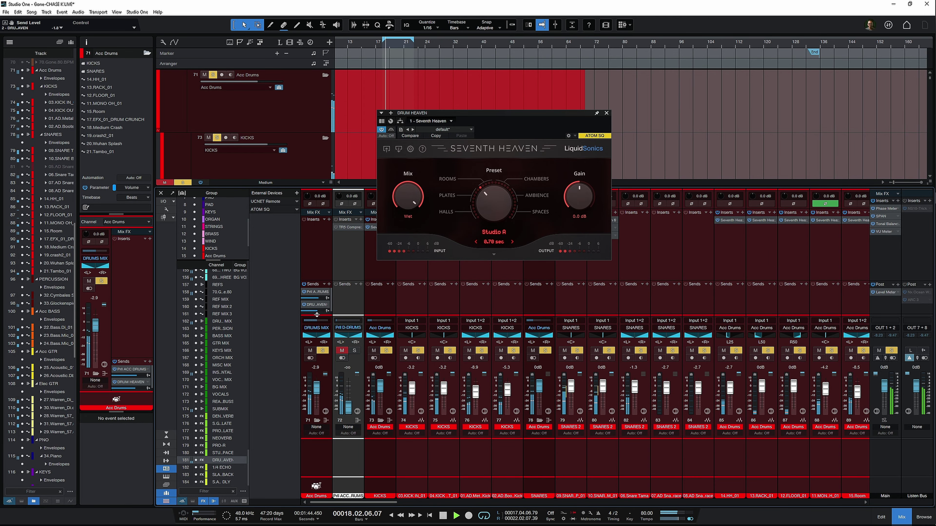
left_click(304, 305)
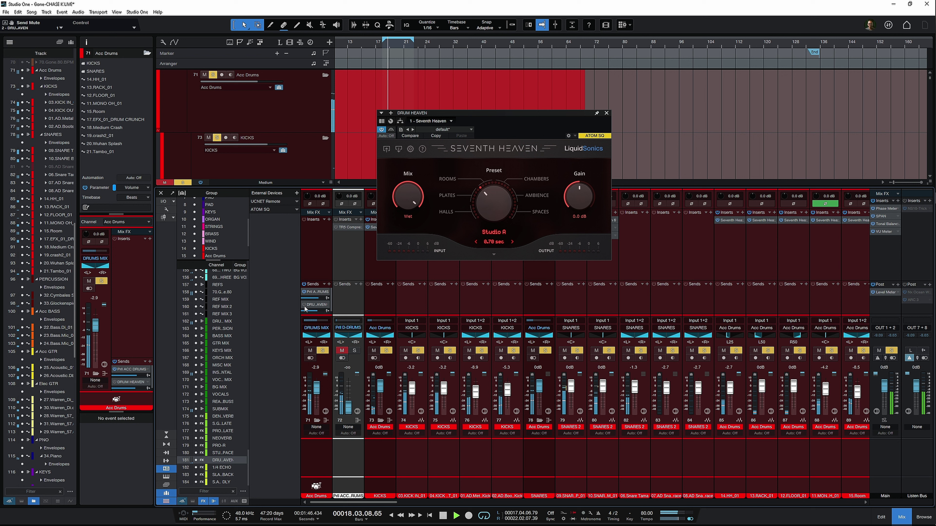
left_click(304, 306)
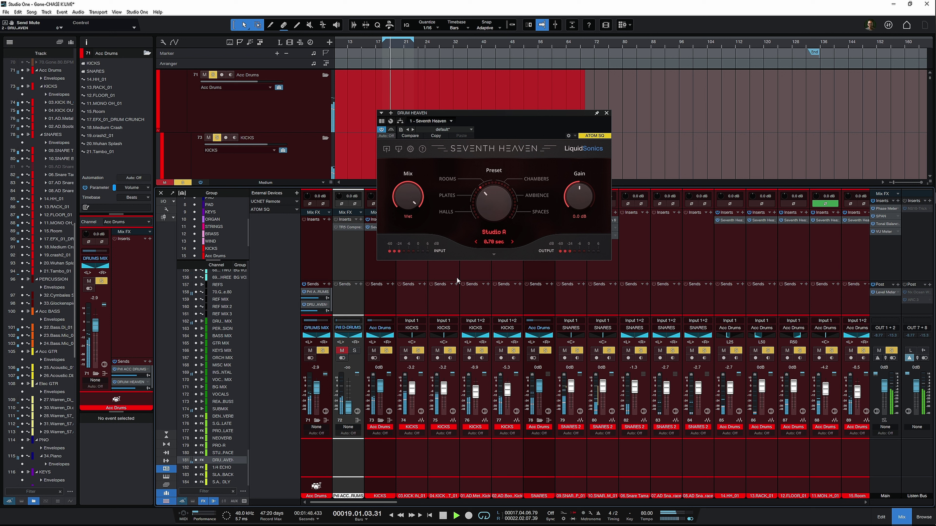
Step: Show the reverb's extra controls, audition VLF from off upward, set it to -1.5 dB, and stop playback
left_click(494, 254)
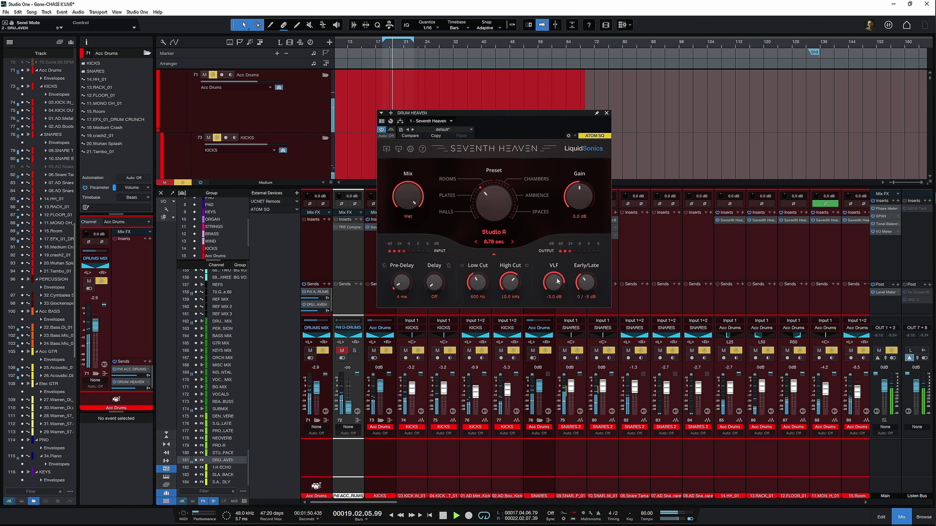
left_click_drag(555, 283, 554, 317)
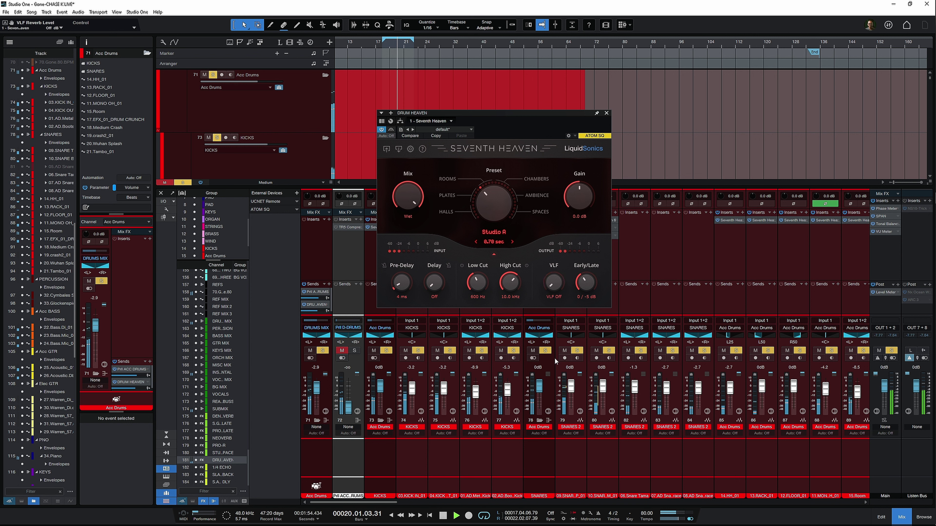
left_click_drag(555, 359, 553, 271)
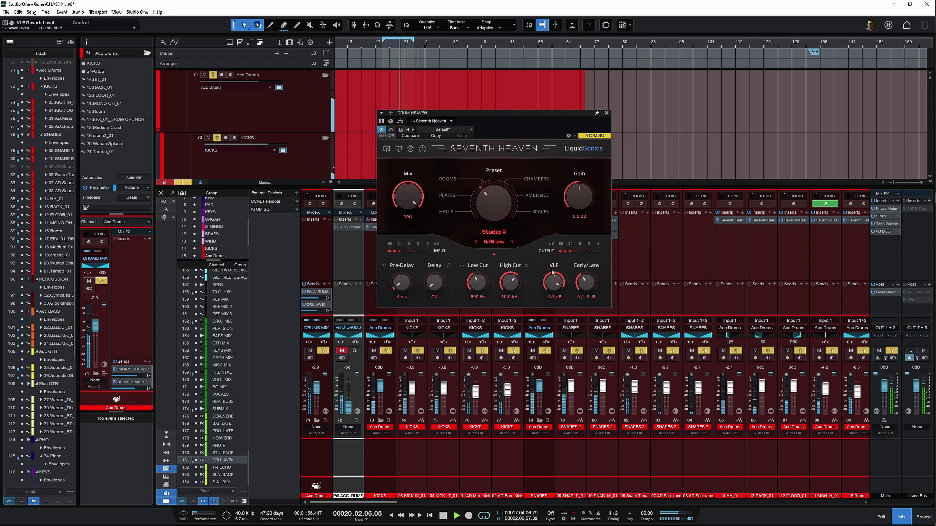
key("space")
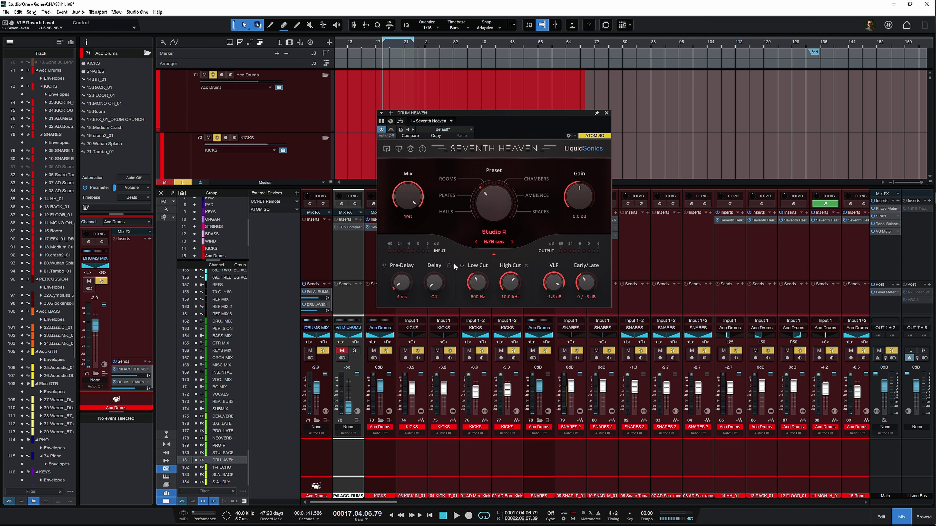
Step: Set Low Cut to 223 Hz and High Cut to 15.1 kHz, and audition the Large Hall preset with the loop playing
mouse_move(484, 281)
left_mouse_down()
mouse_move(517, 269)
mouse_move(477, 286)
left_mouse_up()
mouse_move(494, 205)
left_mouse_down()
mouse_move(501, 231)
mouse_move(493, 197)
left_mouse_up()
key("space")
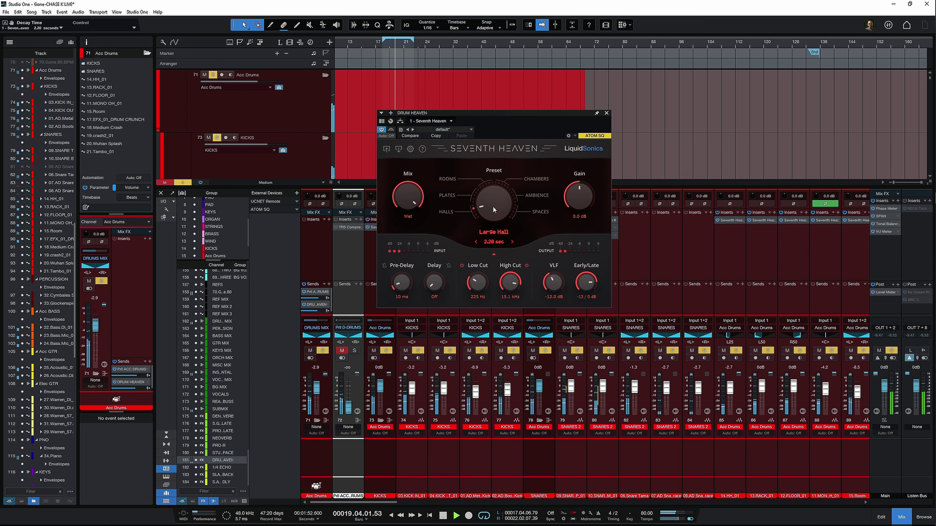
Step: Switch the reverb to the Rich Plate preset, set Low Cut to 91 Hz, and stop playback
left_click_drag(493, 203, 503, 200)
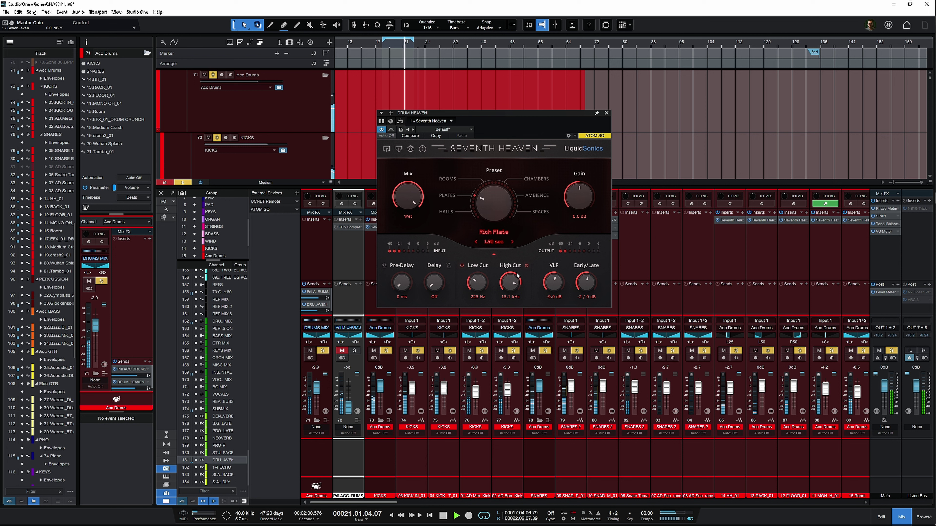
mouse_move(483, 283)
left_mouse_down()
mouse_move(481, 300)
mouse_move(479, 274)
left_mouse_up()
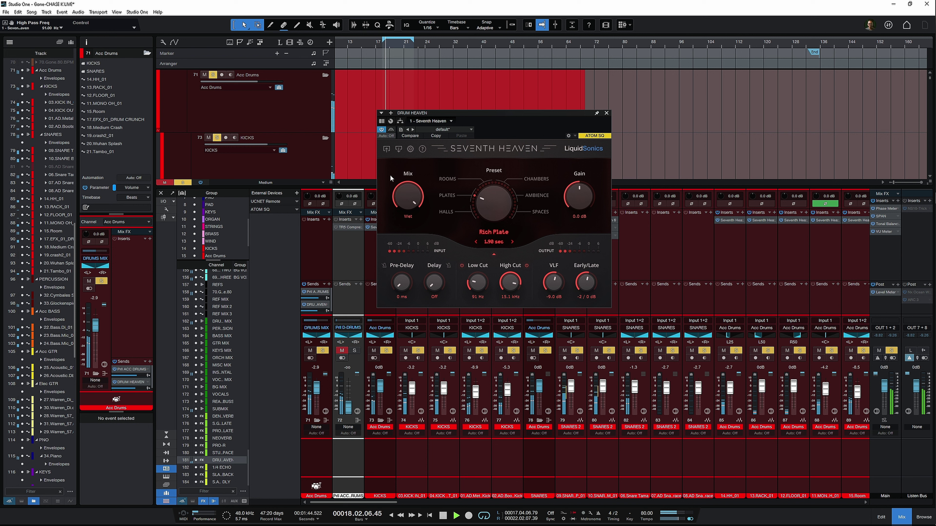
key("space")
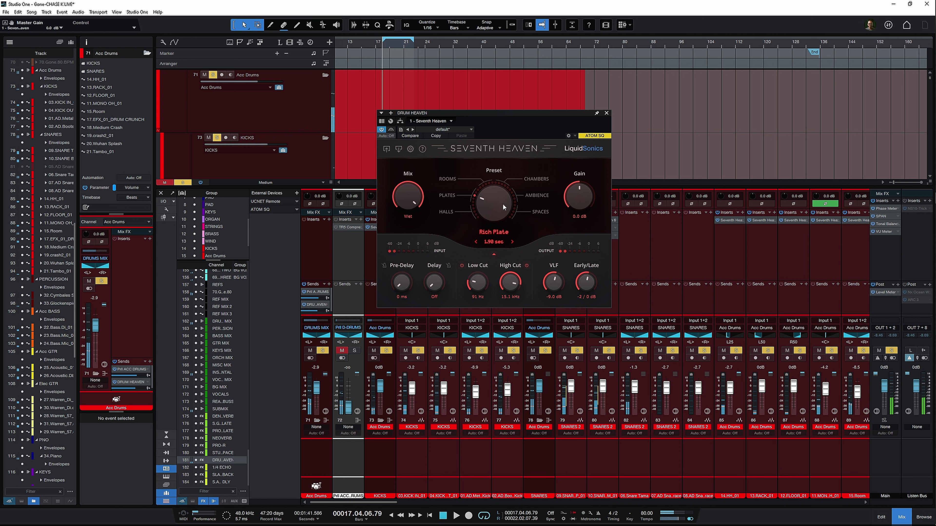
Step: Audition the Old Plate preset with Early/Late at 0 / -3 dB and Pre-Delay at 22 ms
left_click_drag(503, 204, 504, 199)
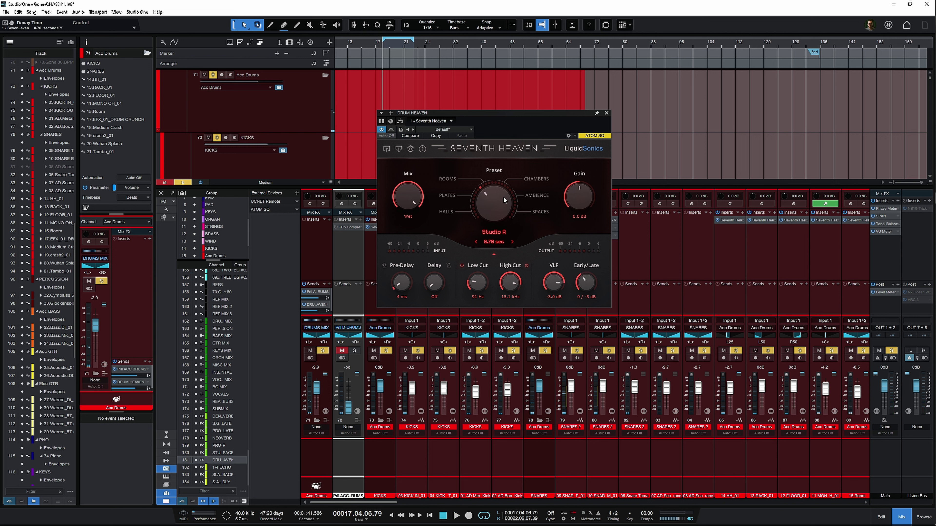
key("space")
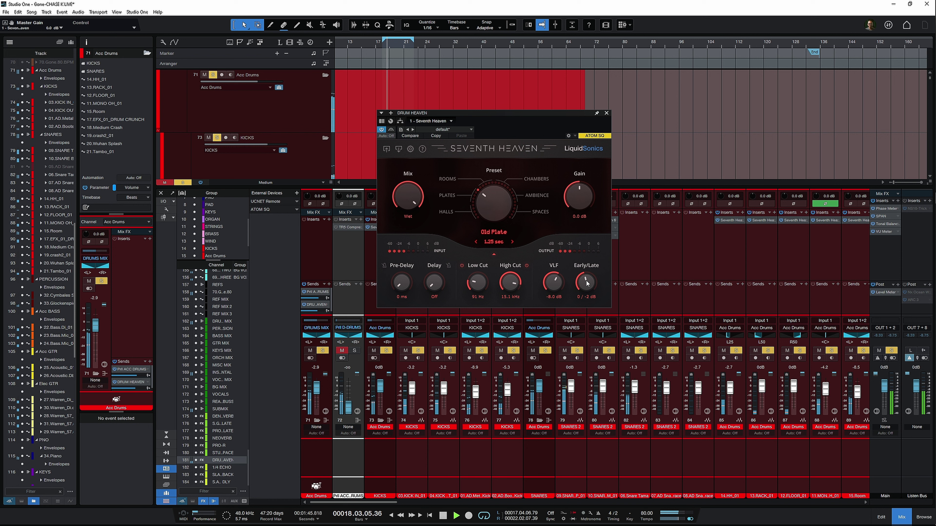
mouse_move(587, 282)
left_mouse_down()
mouse_move(585, 274)
mouse_move(585, 285)
left_mouse_up()
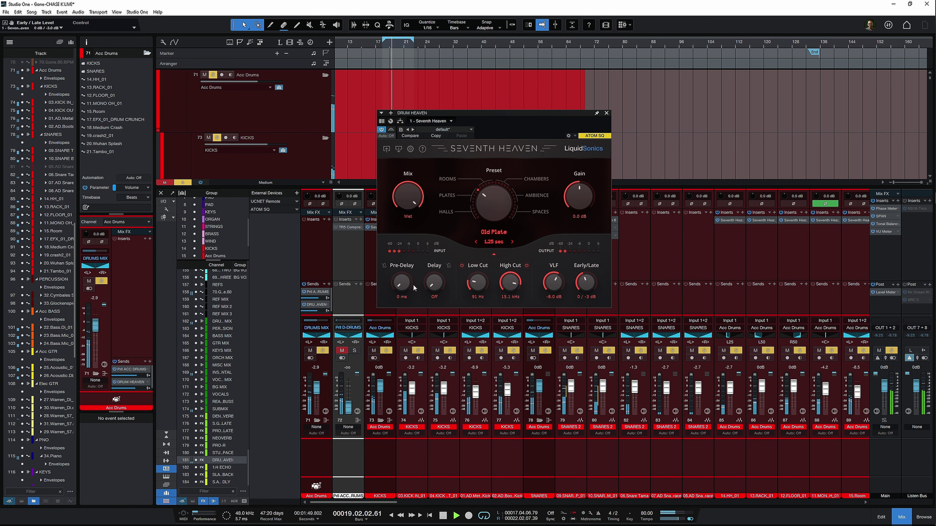
left_click_drag(405, 283, 405, 280)
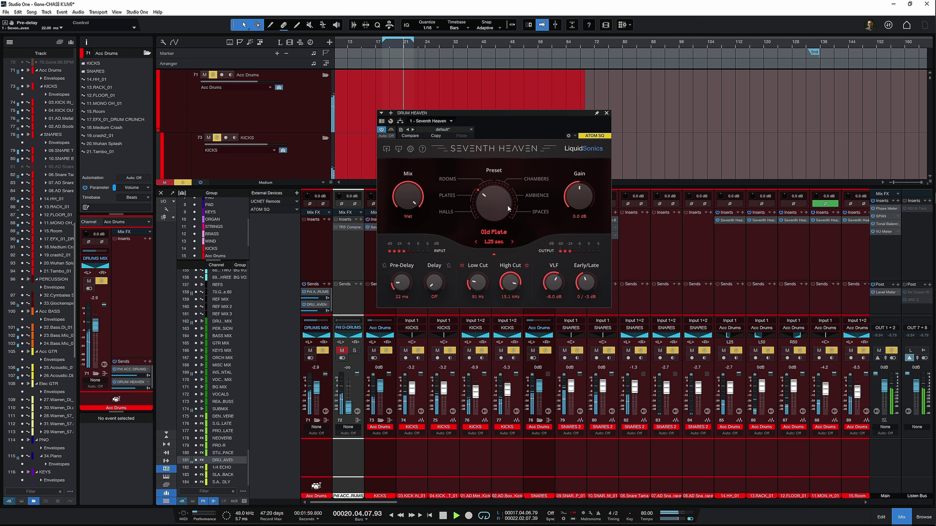
key("space")
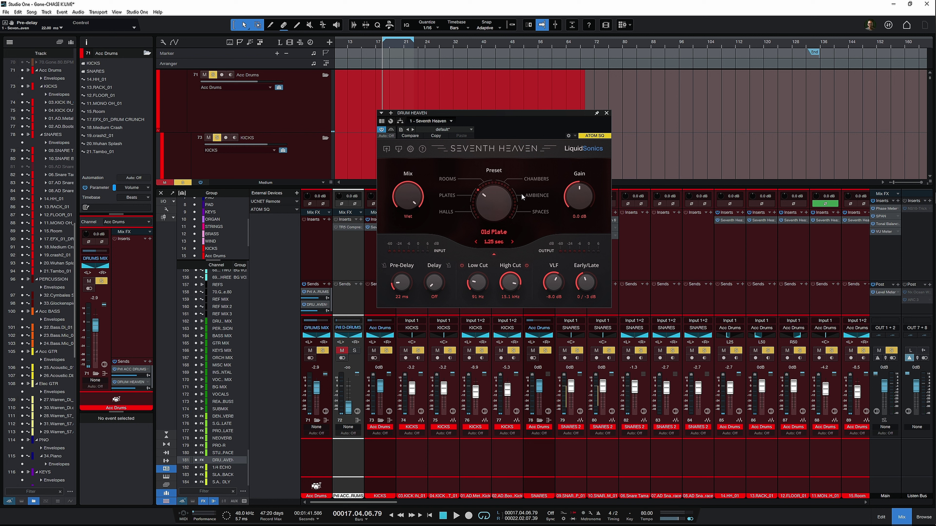
Step: Choose the Large & Bright preset, lower the DRUM HEAVEN send to about -7.4 dB, and compare the drums with the send muted
mouse_move(493, 207)
left_mouse_down()
mouse_move(494, 171)
mouse_move(494, 207)
left_mouse_up()
key("space")
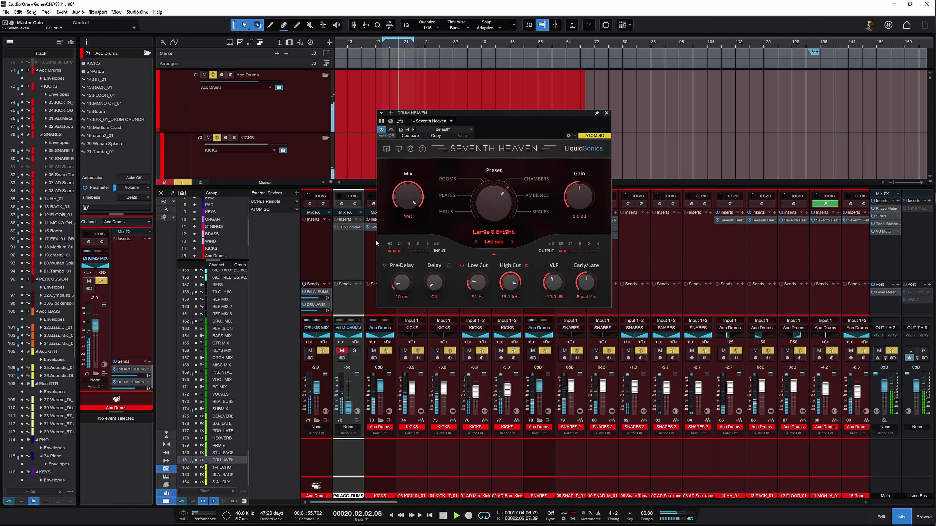
left_click_drag(320, 312, 321, 316)
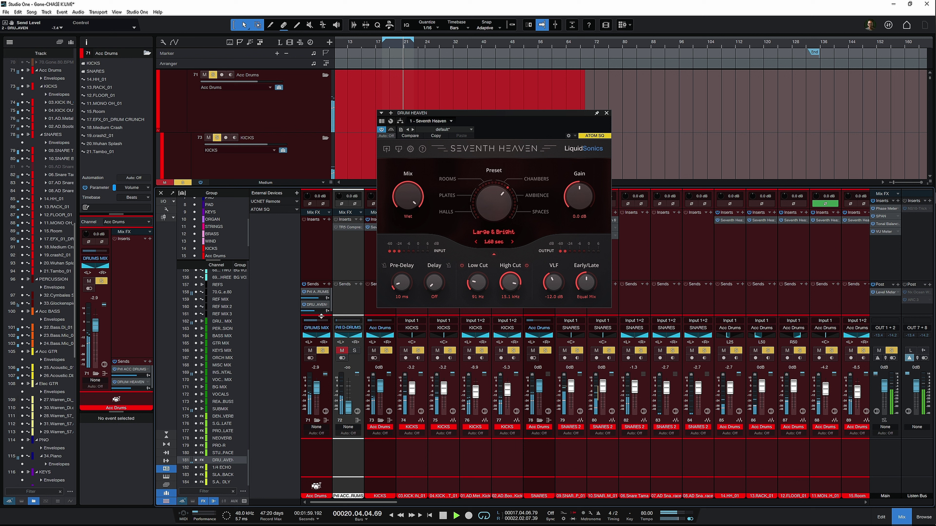
left_click(304, 305)
key("space")
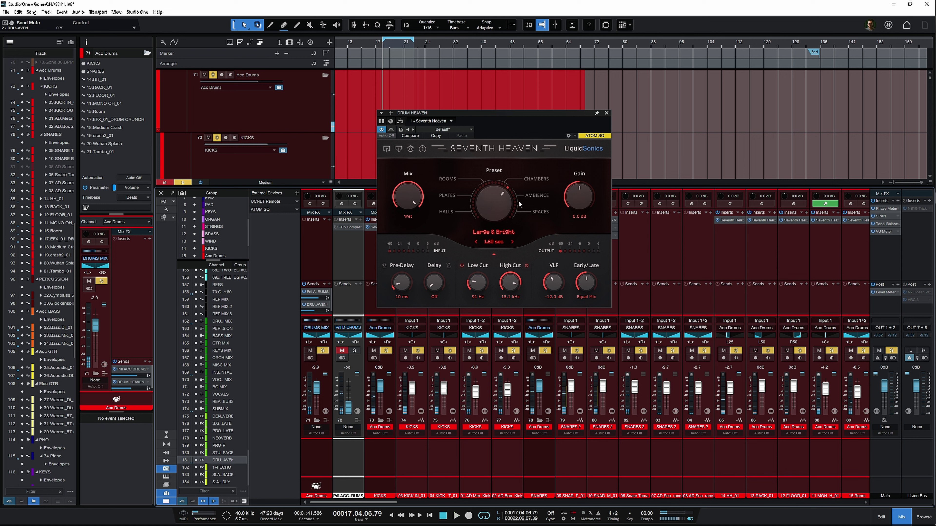
Step: Close the reverb, remove the DRUM HEAVEN send from the drums, and unsolo the Acc Drums bus
left_click(606, 113)
key("Delete")
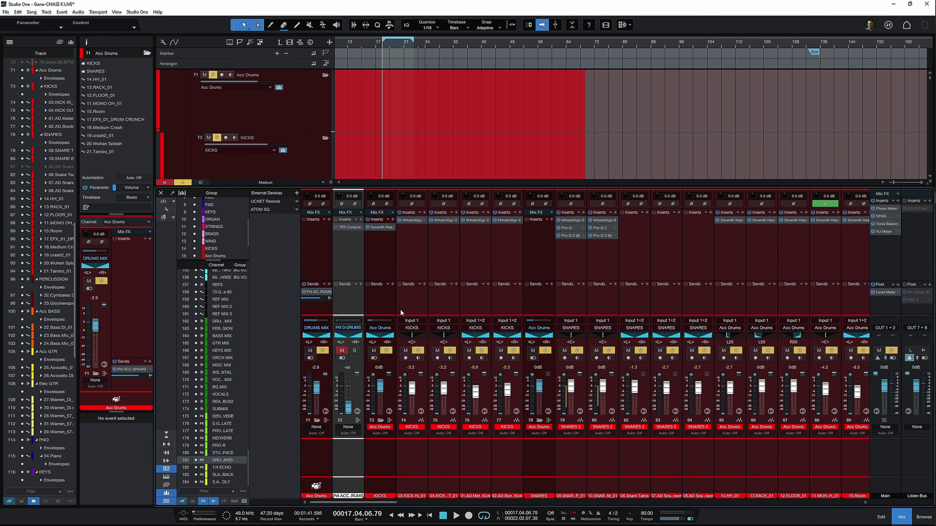
left_click(311, 257)
key("s")
Step: Solo the Elec GTR bus, start playback, and add a send from it to DRUM HEAVEN
left_click_drag(380, 504, 533, 517)
left_click(460, 241)
key("s")
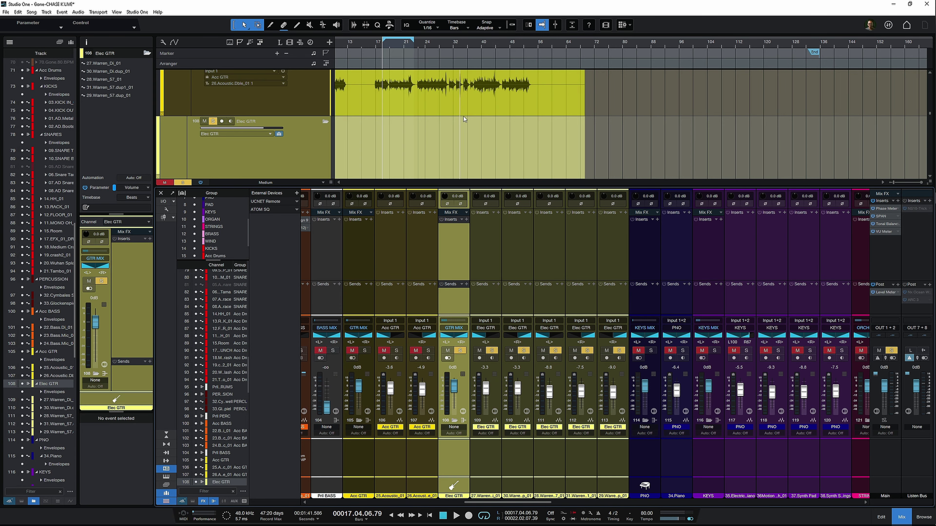
key("space")
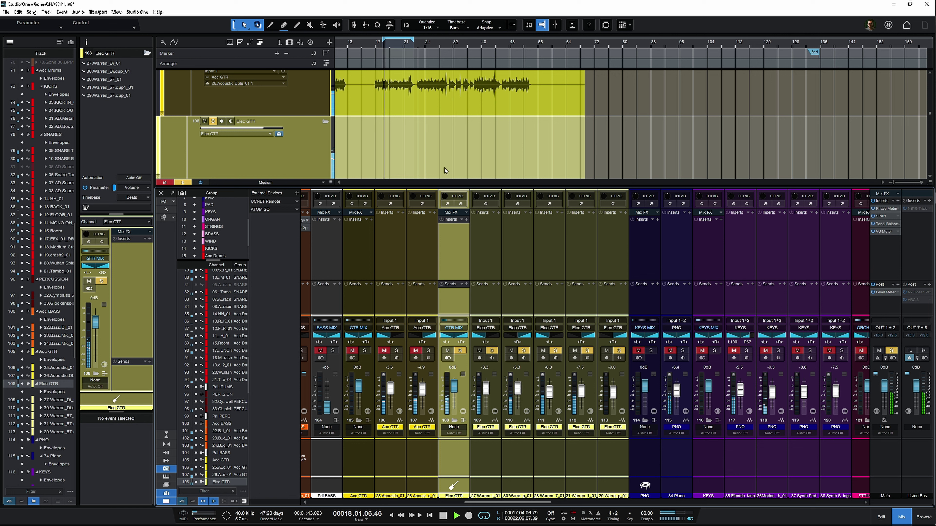
left_click(467, 285)
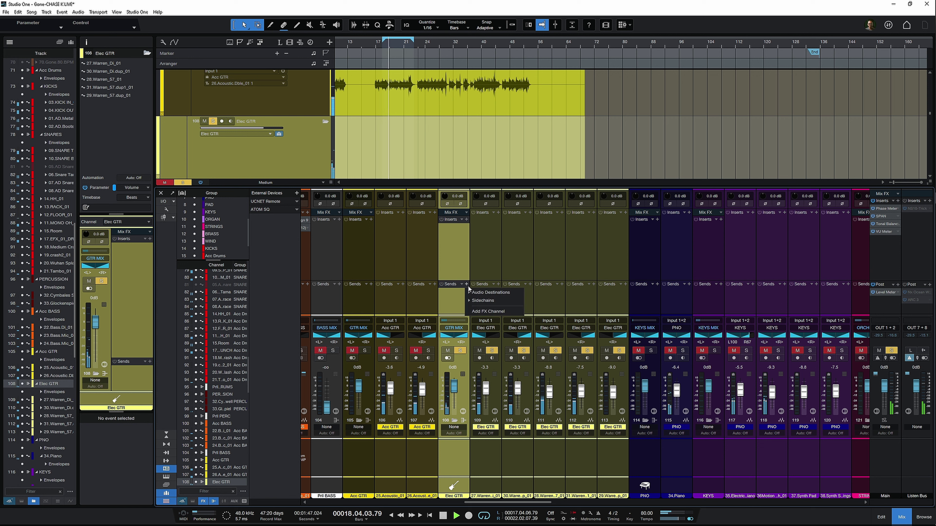
left_click(487, 292)
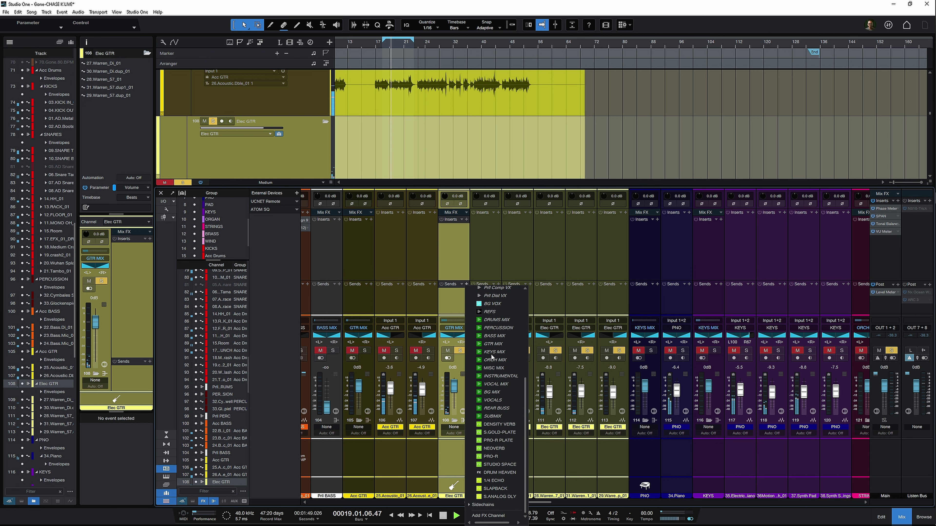
left_click(498, 472)
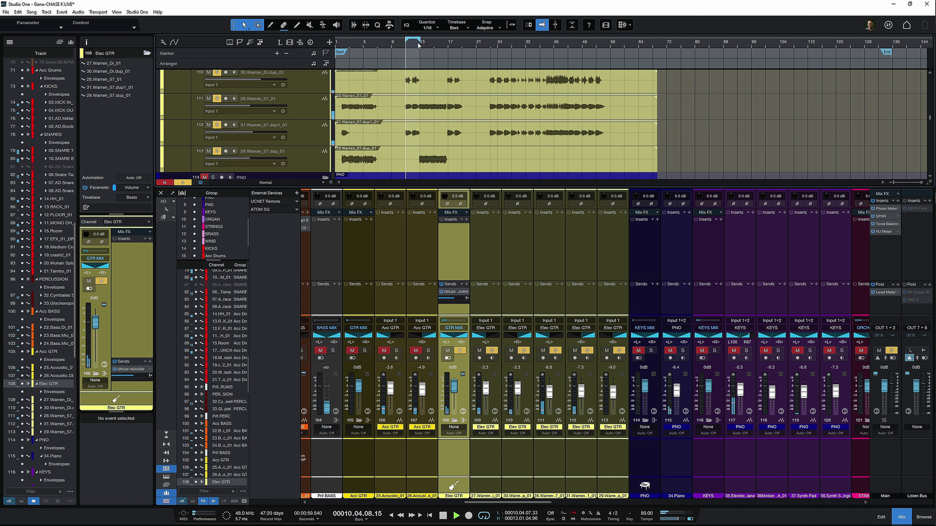
Step: Open the DRUM HEAVEN reverb, move its window clear of the channel, and raise the Elec GTR send to about +0.5 dB
key("e")
key("e")
key("e")
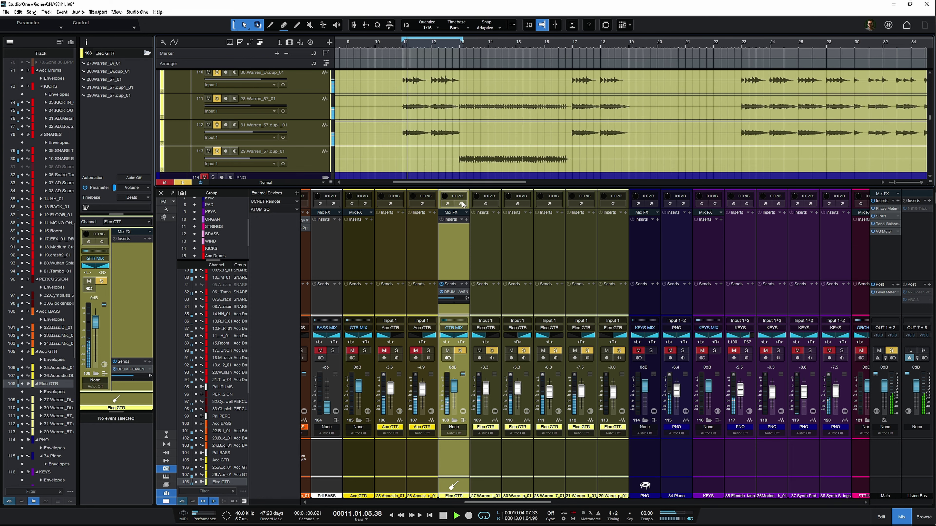
scroll(542, 138, "down", 1)
scroll(542, 138, "up", 3)
scroll(542, 138, "down", 3)
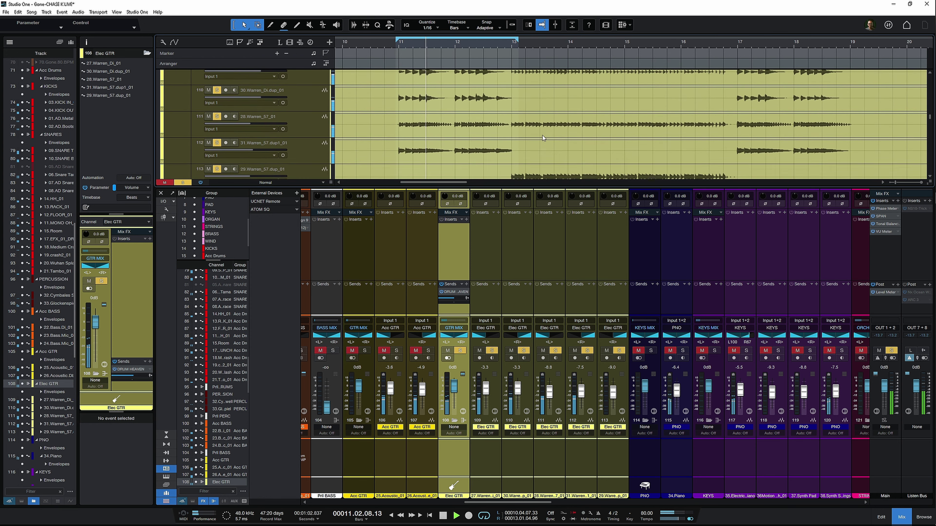
left_click(466, 293)
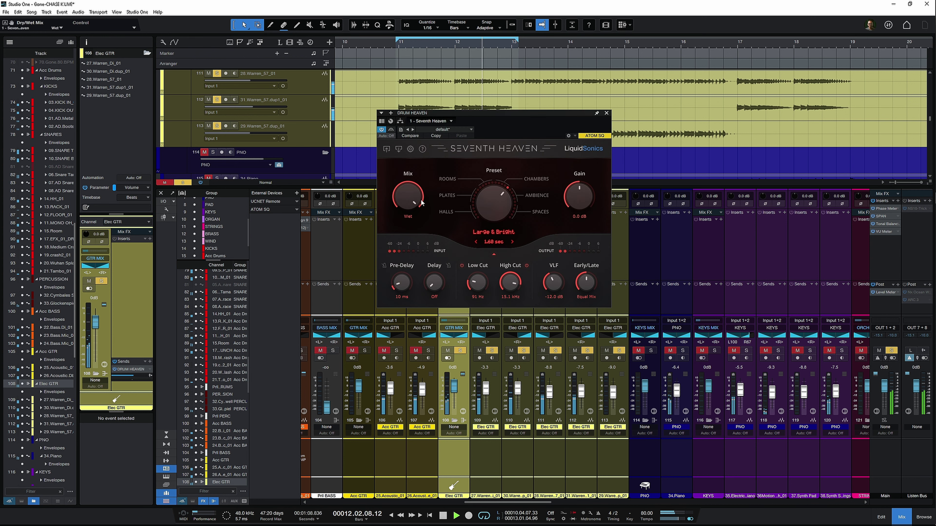
key("space")
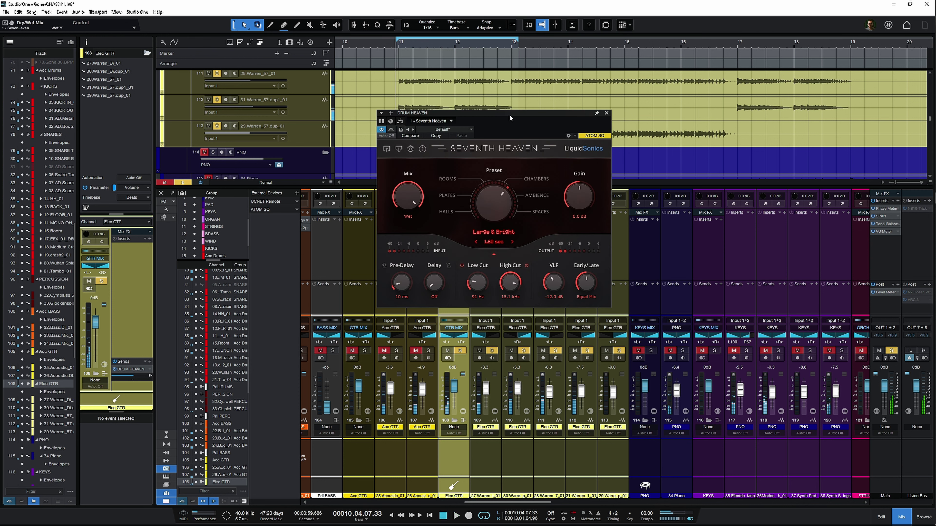
left_click_drag(510, 114, 648, 177)
left_click_drag(455, 298, 456, 282)
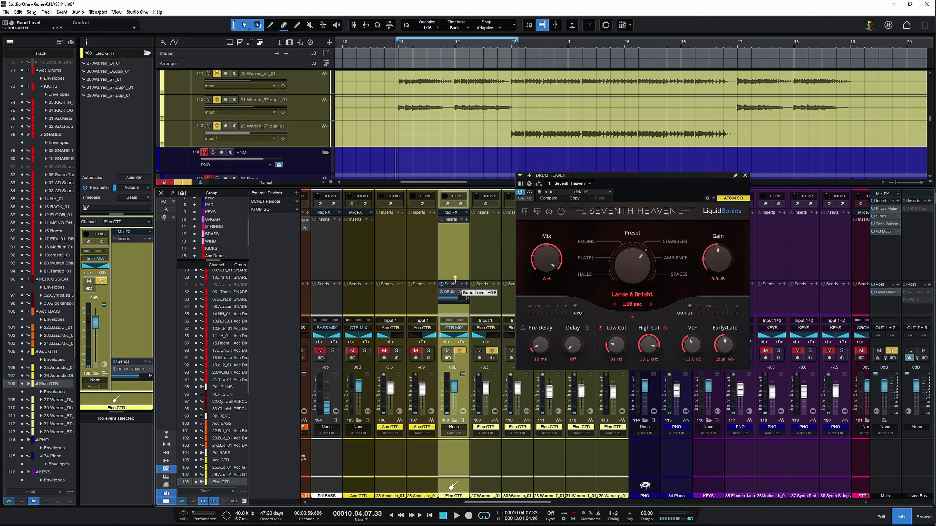
Step: Audition the Large & Bright preset on the guitars, switch to Sun Plate C, and listen to it briefly
key("space")
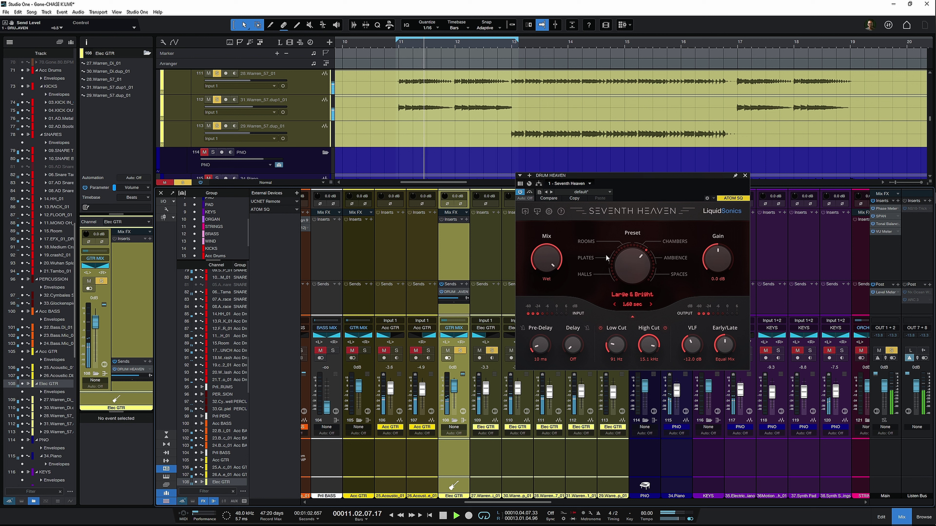
key("space")
left_click_drag(631, 263, 626, 300)
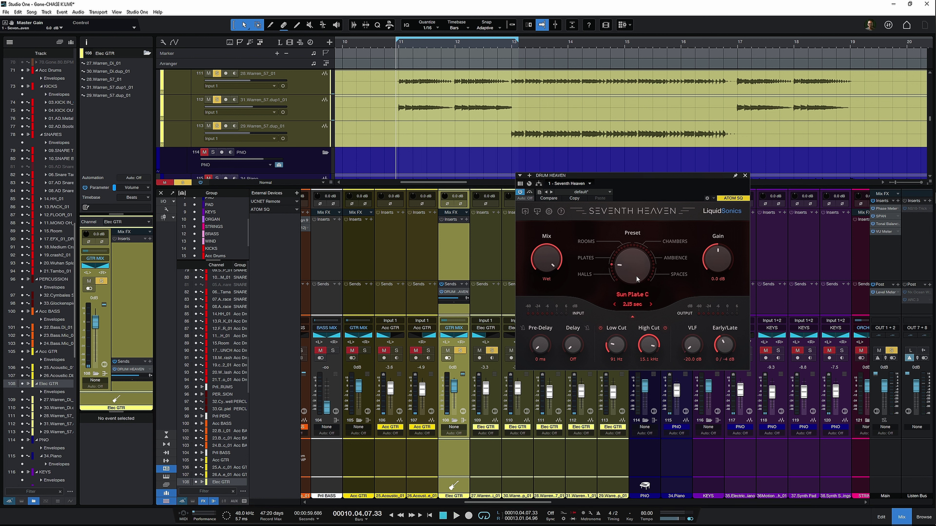
key("space")
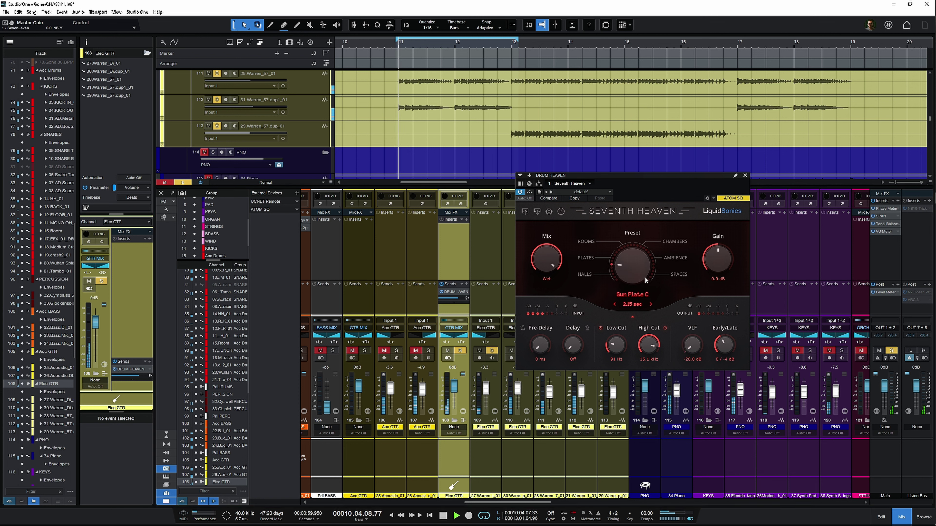
key("space")
Step: Check the reverb's preset loading options and its save dialog, leaving without saving a preset
left_click(537, 212)
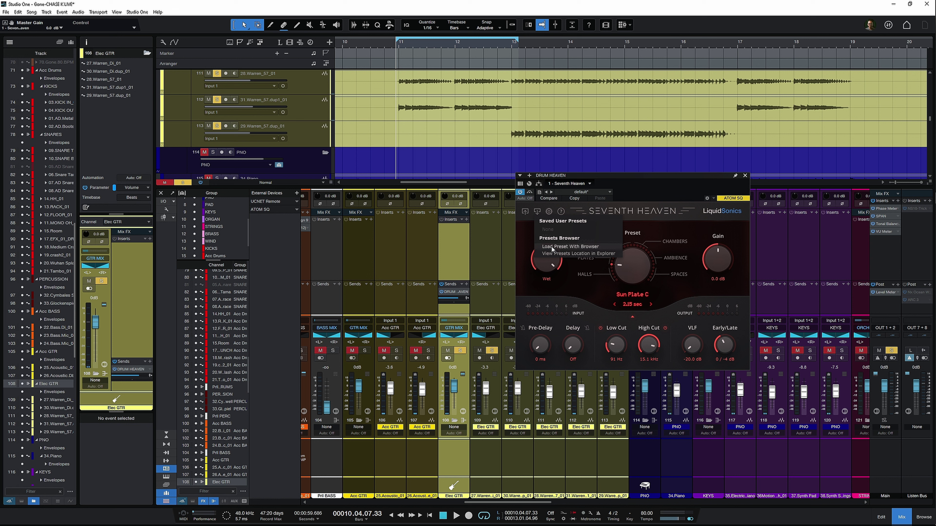
left_click(524, 211)
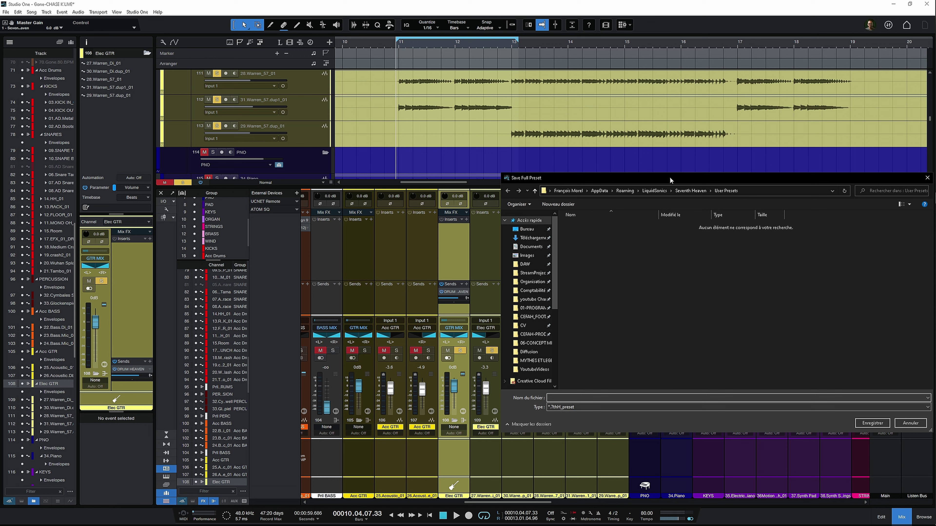
left_click_drag(670, 177, 570, 177)
left_click(826, 177)
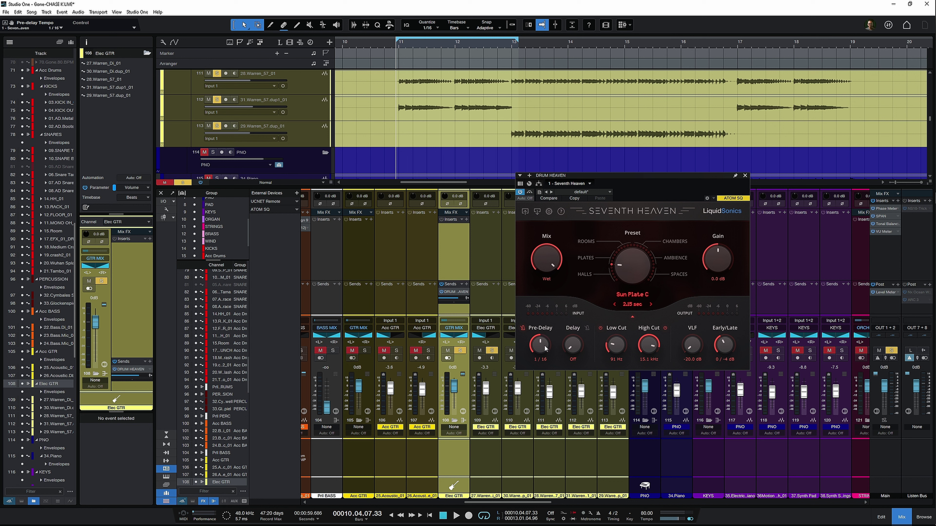
Step: Set the tempo-synced Pre-Delay to 1/32 and the Delay to 1/8 T, with the guitar loop playing
left_click_drag(547, 350, 548, 354)
left_click(586, 328)
key("space")
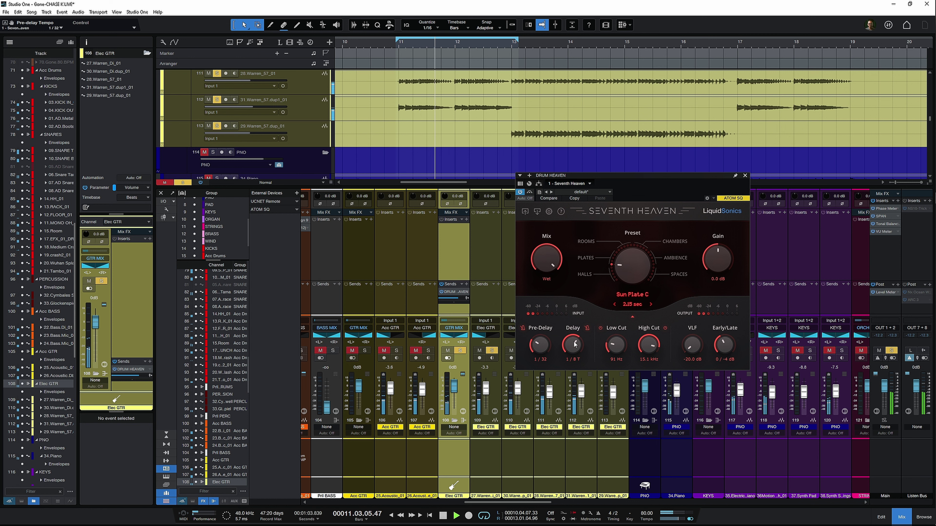
Step: Set Low Cut to 223 Hz, High Cut to 10.1 kHz, VLF to about -3.6 dB and Early/Late to 0 / -1 dB
mouse_move(616, 345)
left_mouse_down()
mouse_move(649, 362)
mouse_move(617, 343)
mouse_move(621, 337)
left_mouse_up()
left_click_drag(694, 344, 699, 270)
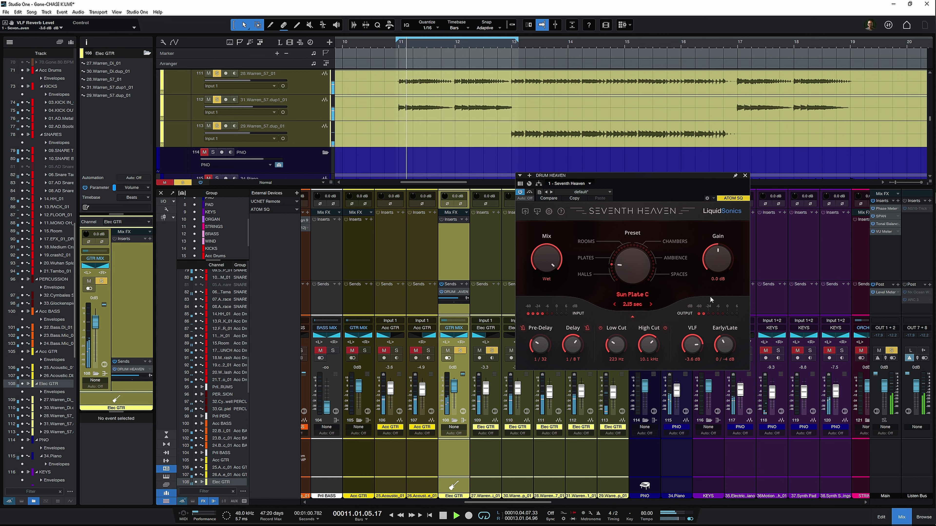
left_click_drag(730, 343, 730, 338)
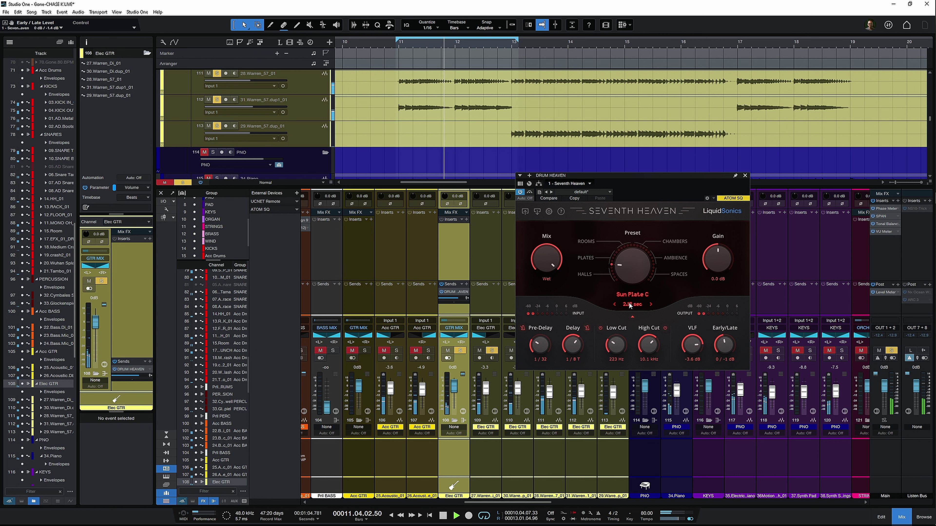
Step: Lengthen the reverb's decay time to 2.20 seconds and set its output gain to about 4.5 dB
left_click(651, 304)
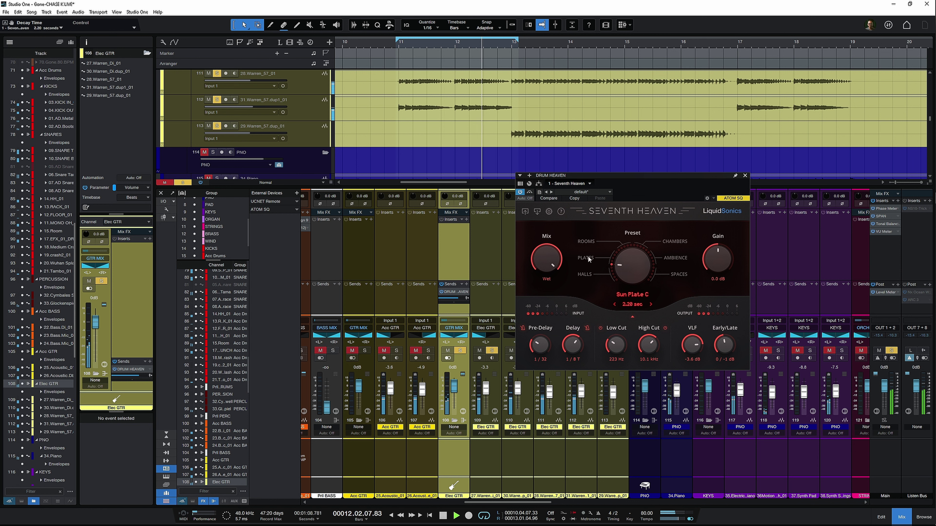
left_click_drag(716, 265, 716, 251)
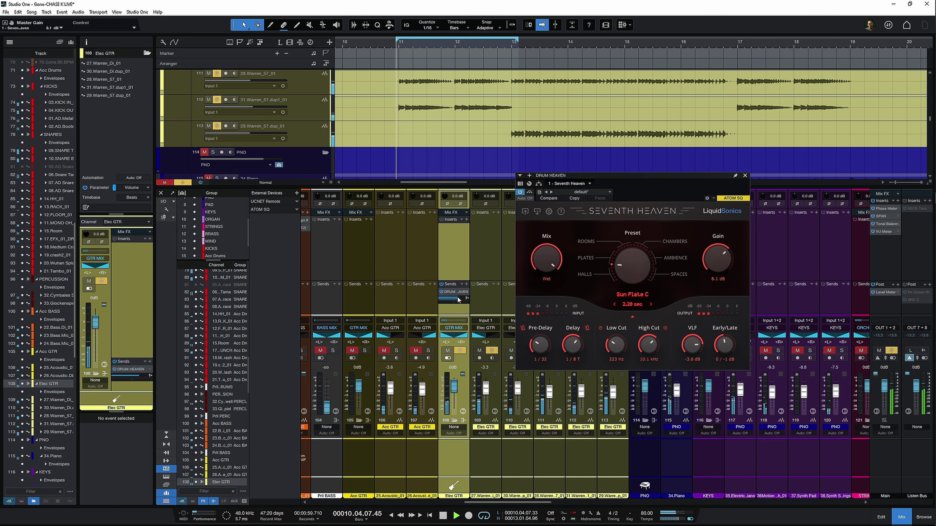
mouse_move(459, 298)
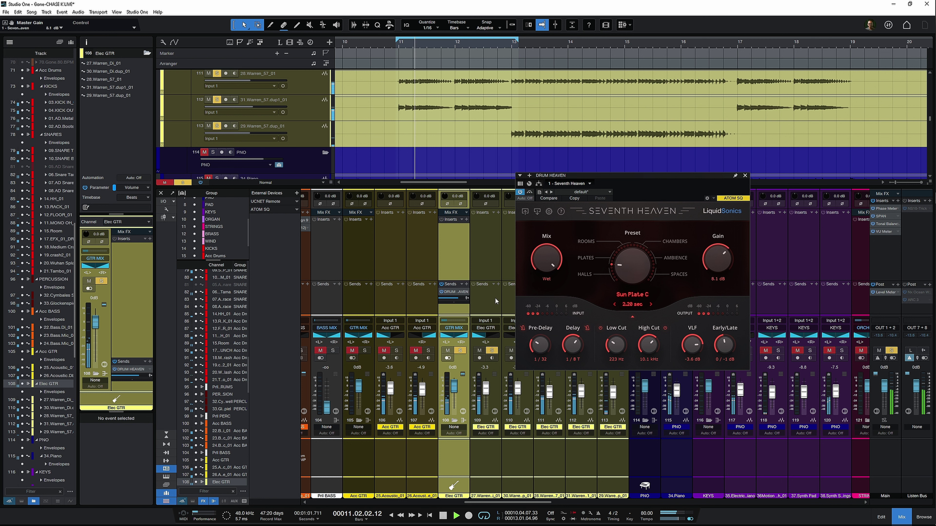
left_click_drag(715, 264, 716, 276)
Step: Lower the Elec GTR send to DRUM HEAVEN to about -7.1 dB, audition the loop, and close the reverb
key("space")
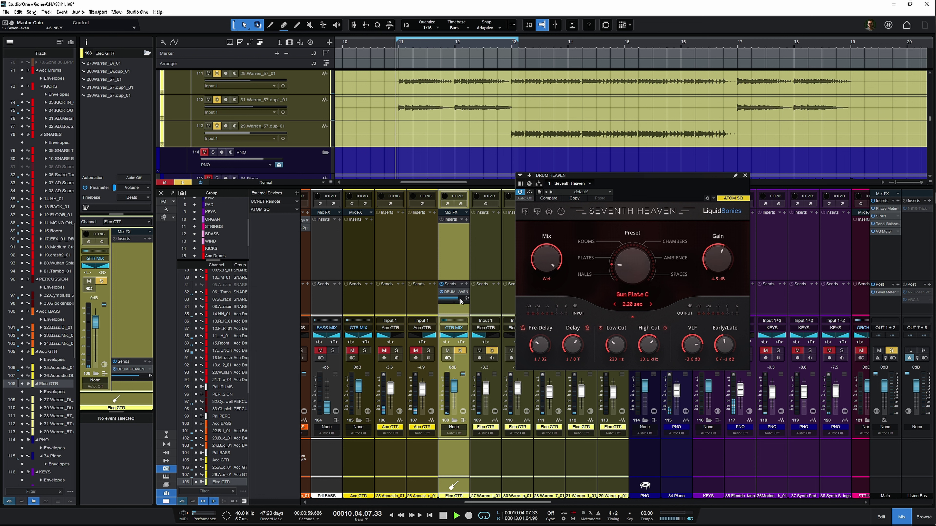
mouse_move(460, 299)
left_mouse_down()
mouse_move(458, 327)
mouse_move(447, 290)
left_mouse_up()
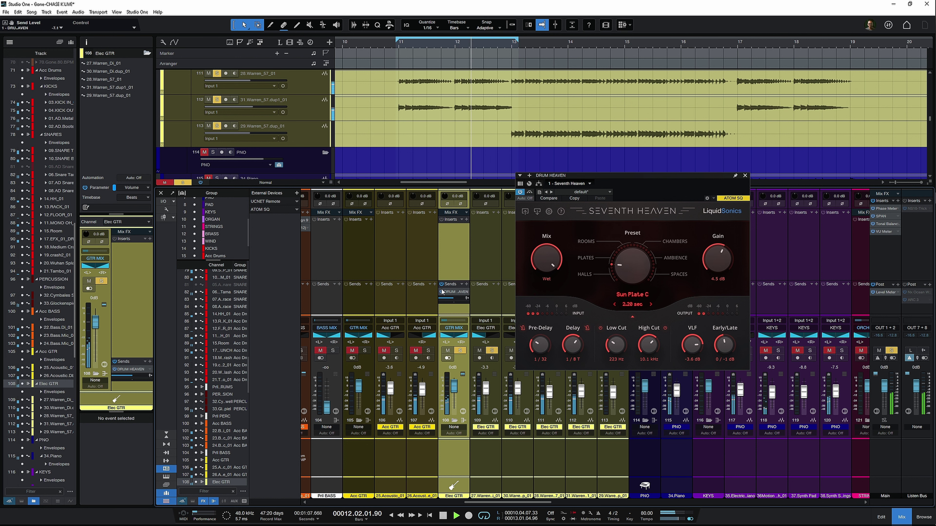
key("space")
left_click(746, 176)
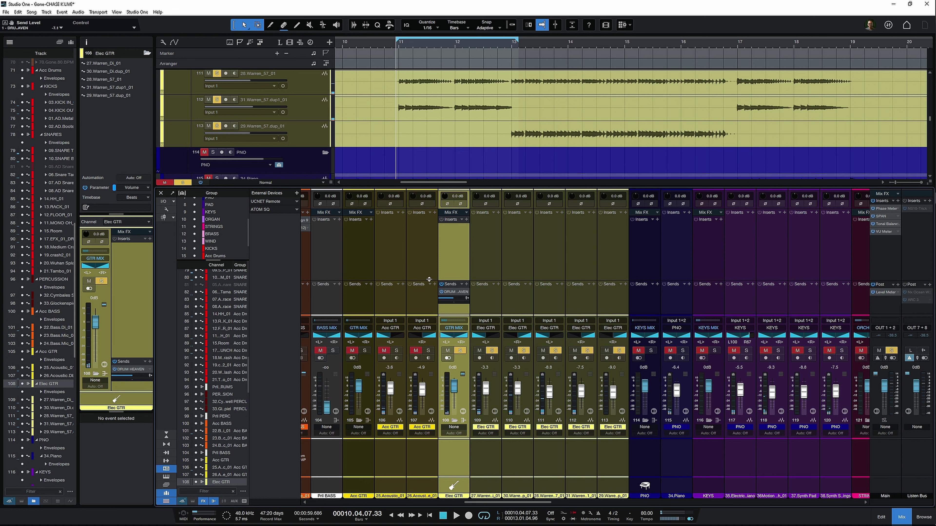
Step: Unsolo the Elec GTR bus, solo the Acc GTR bus instead, and start playback
left_click(460, 350)
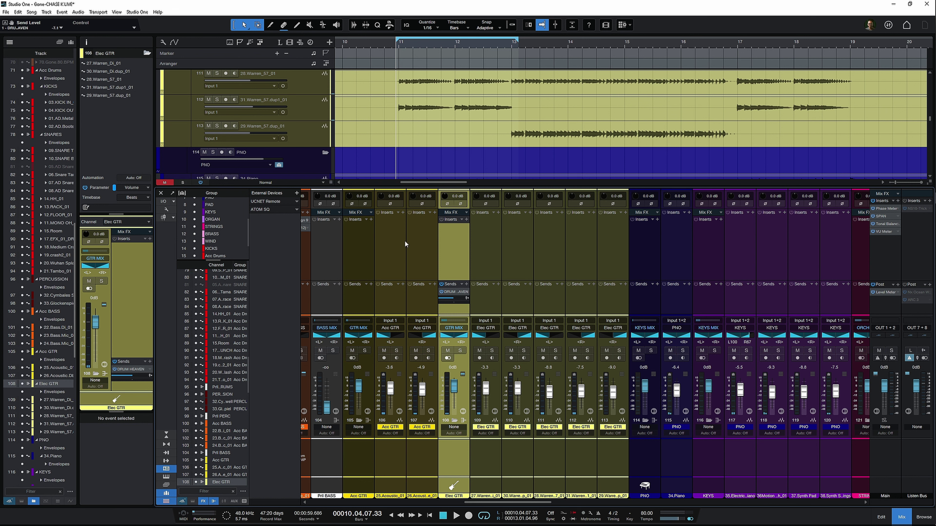
left_click(354, 247)
key("s")
key("space")
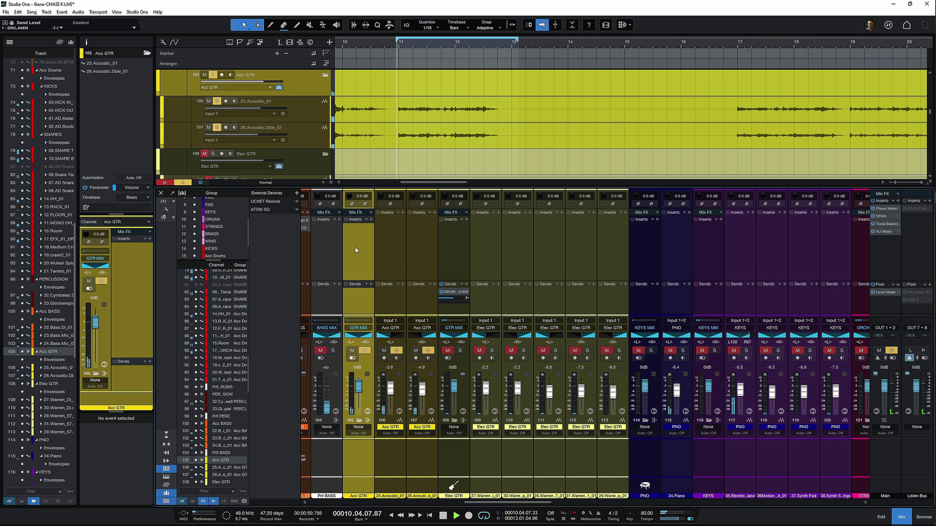
Step: Add a new FX channel as a send from the Acc GTR bus
left_click(372, 286)
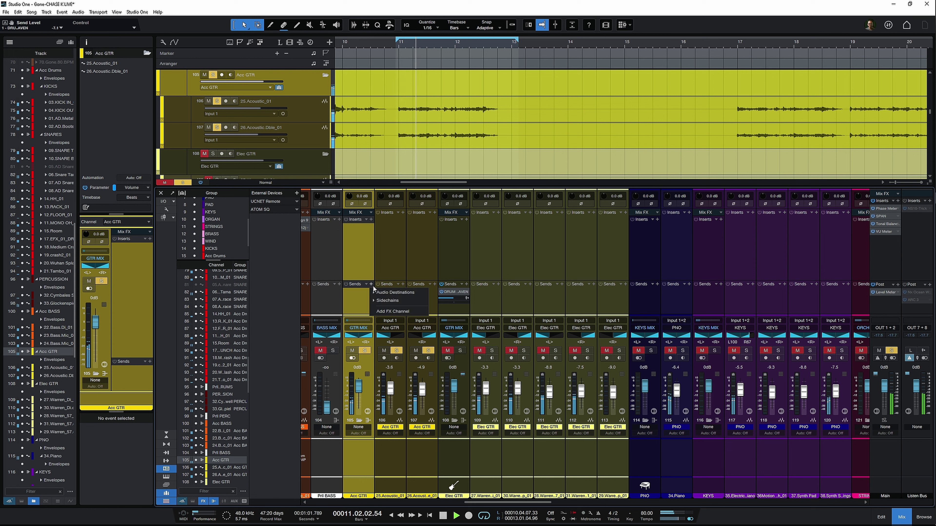
left_click(373, 292)
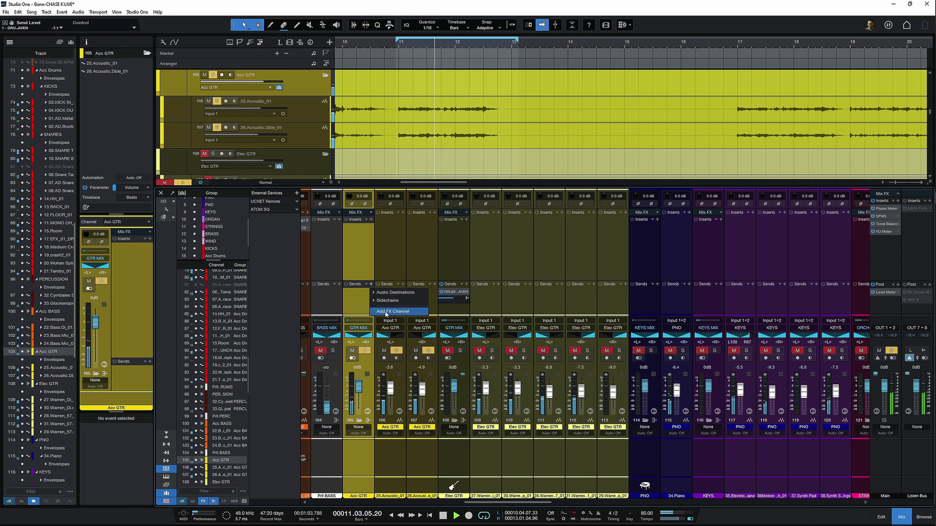
left_click(378, 297)
right_click(377, 297)
left_click(410, 352)
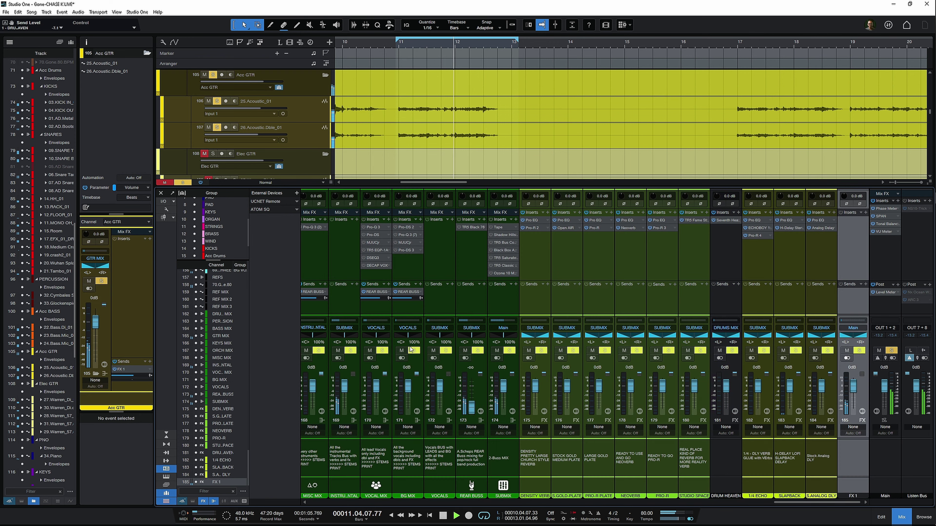
Step: Place the FX 1 channel beside DRUM HEAVEN and route the outputs of both channels to GTR MIX
left_click_drag(850, 241, 740, 246)
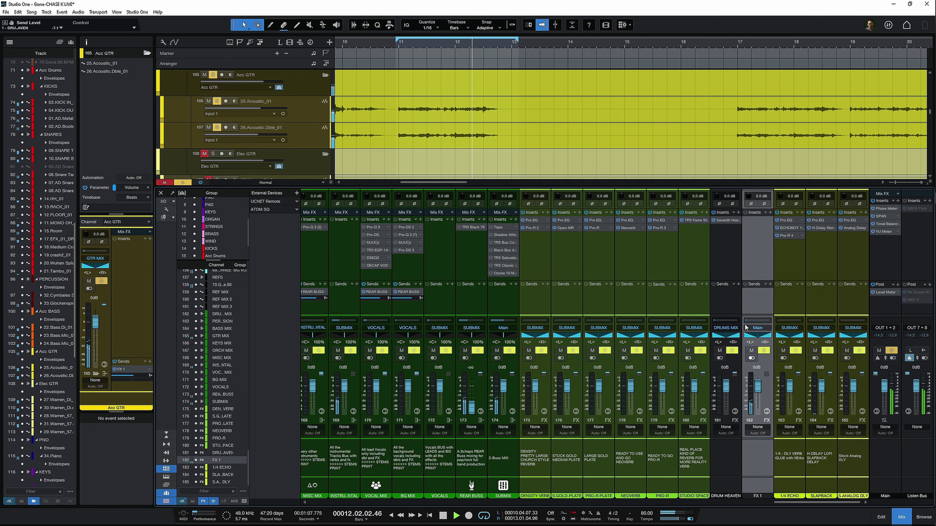
left_click(727, 328)
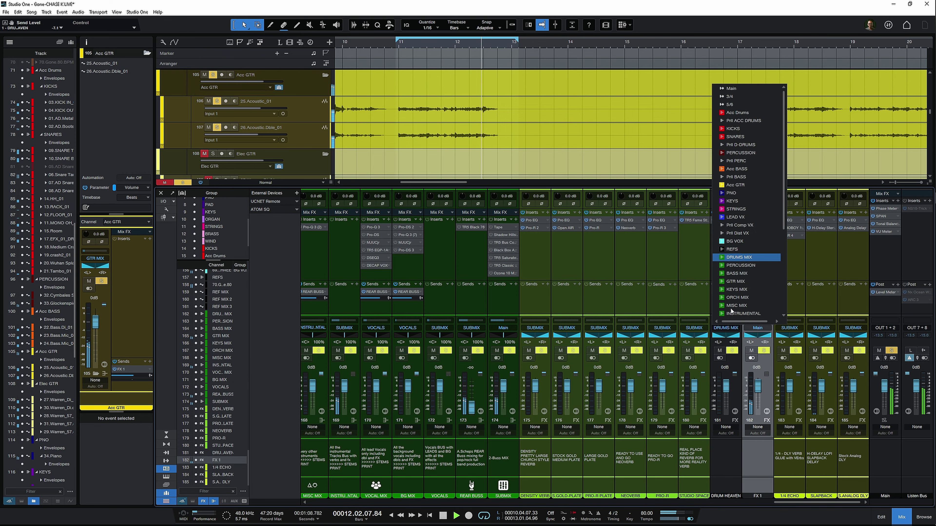
left_click(746, 282)
left_click(755, 328)
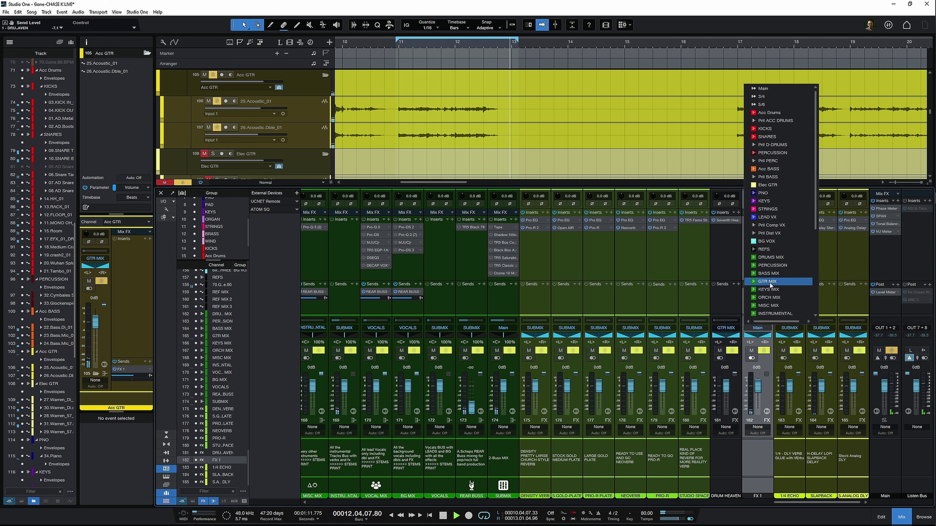
left_click(778, 285)
Step: Copy the Seventh Heaven insert from DRUM HEAVEN to FX 1 and open the copy
left_click_drag(728, 222, 756, 221)
double_click(756, 220)
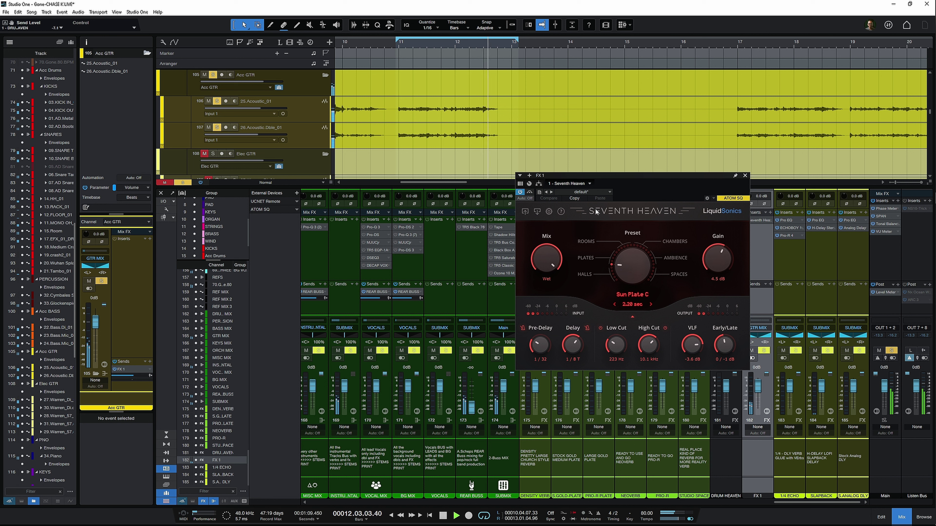
Step: Audition other Seventh Heaven presets on the FX 1 channel and choose Scoring Stage
key("space")
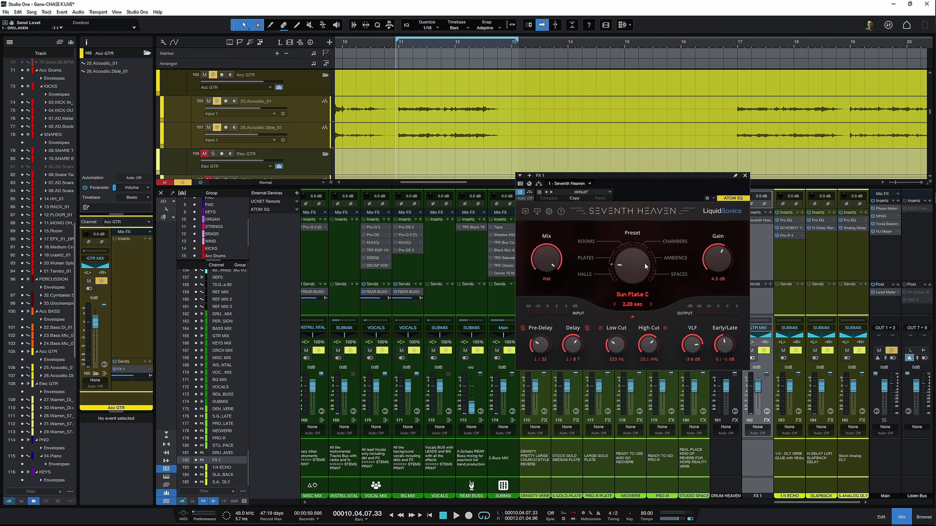
left_click_drag(645, 266, 661, 202)
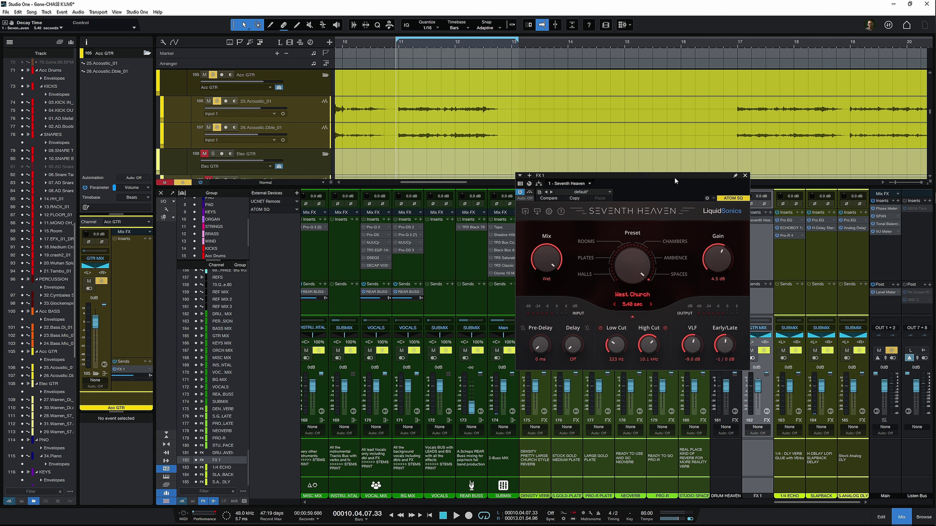
mouse_move(631, 264)
left_mouse_down()
mouse_move(629, 274)
mouse_move(631, 261)
left_mouse_up()
key("space")
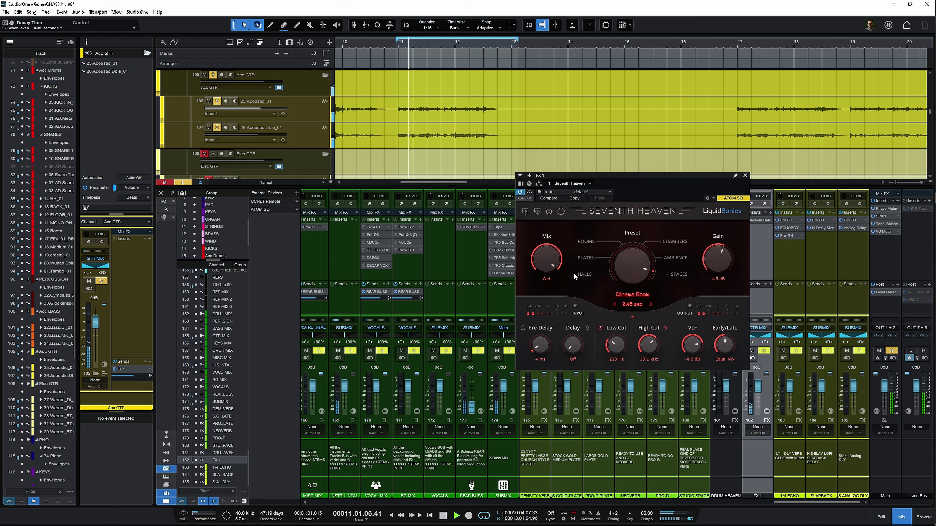
left_click_drag(623, 265, 624, 270)
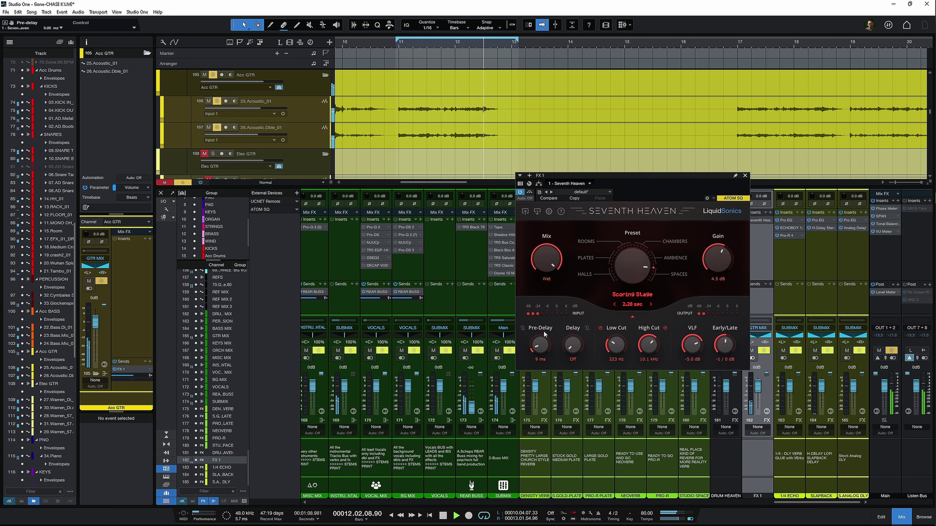
Step: Set the reverb's pre-delay to 50 ms and sync its delay to tempo at 1/4
left_click_drag(550, 344, 543, 327)
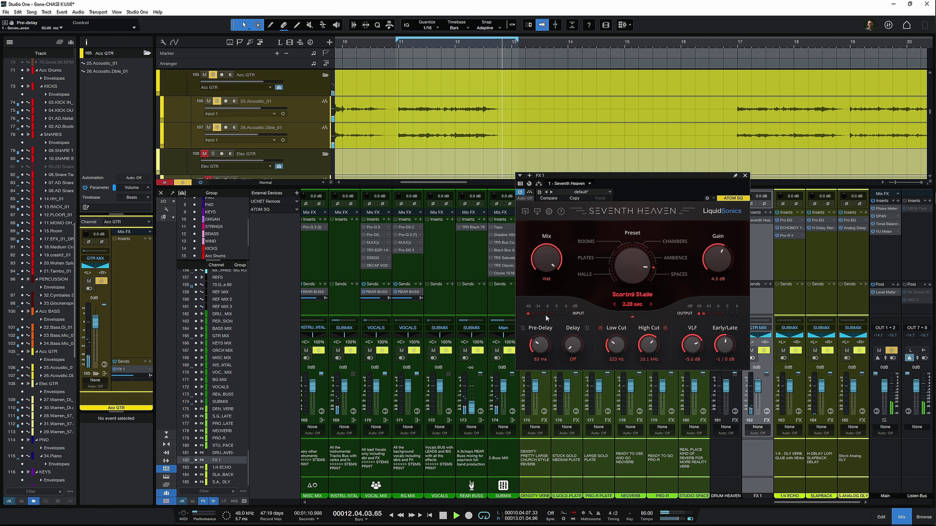
left_click_drag(545, 316, 572, 304)
left_click(587, 328)
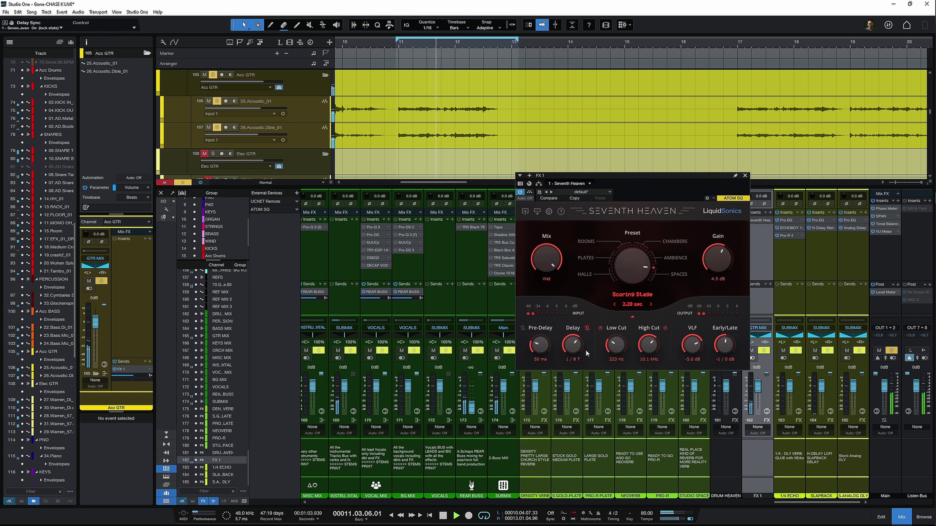
left_click_drag(575, 340, 576, 332)
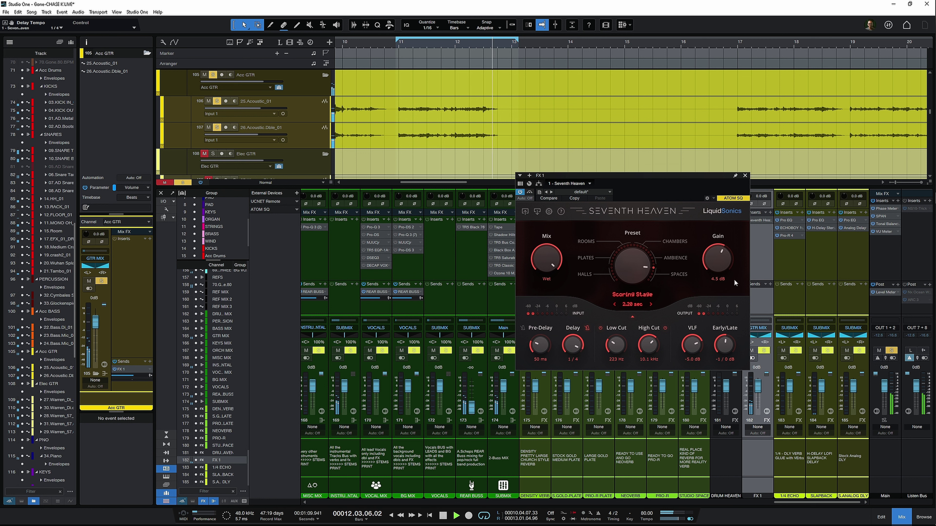
Step: Set Early/Late to -4 / 0 dB, VLF to -5.9 dB and Low Cut to 426 Hz, and close the plug-in
left_click_drag(723, 349, 691, 348)
left_click_drag(618, 348, 617, 339)
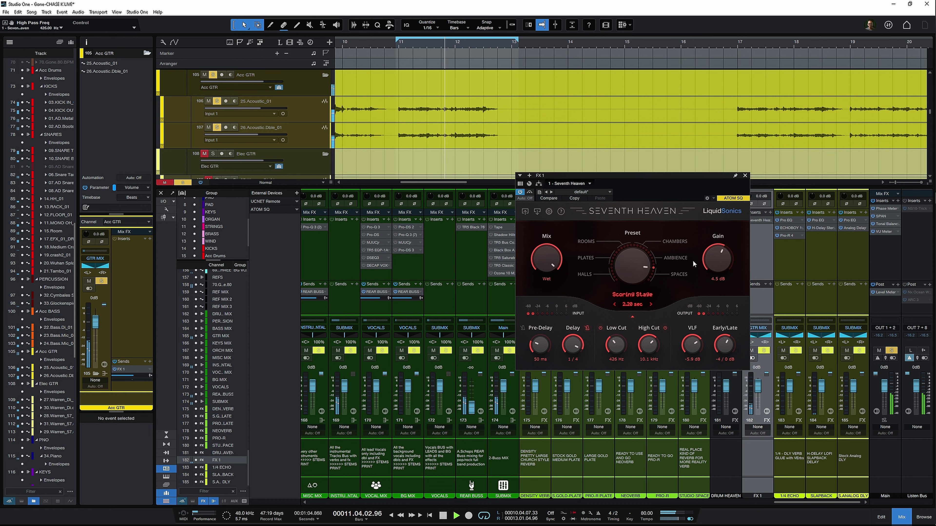
left_click(744, 177)
Step: Set the Acc GTR bus's reverb send to -6.4 dB and rename the two guitar reverb channels after Elec GTR and Acc GTR
left_click_drag(782, 503, 482, 518)
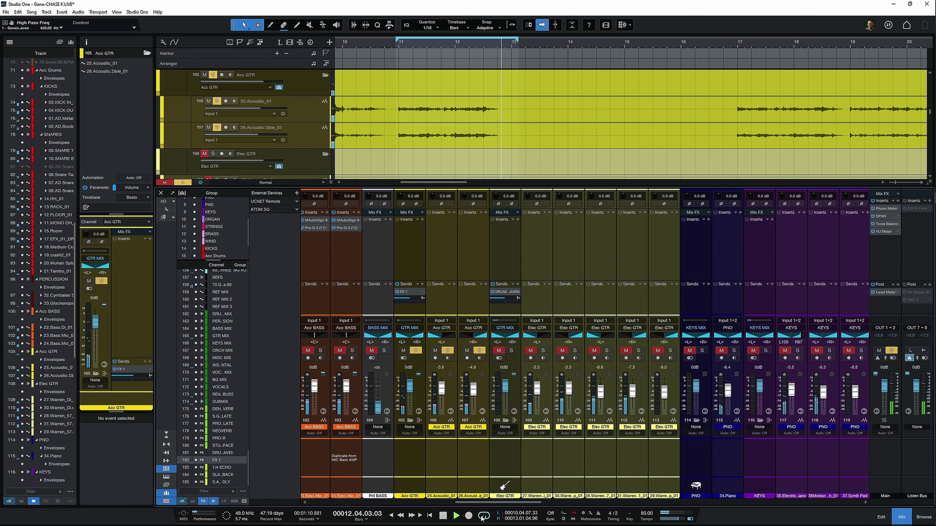
left_click_drag(410, 299, 409, 340)
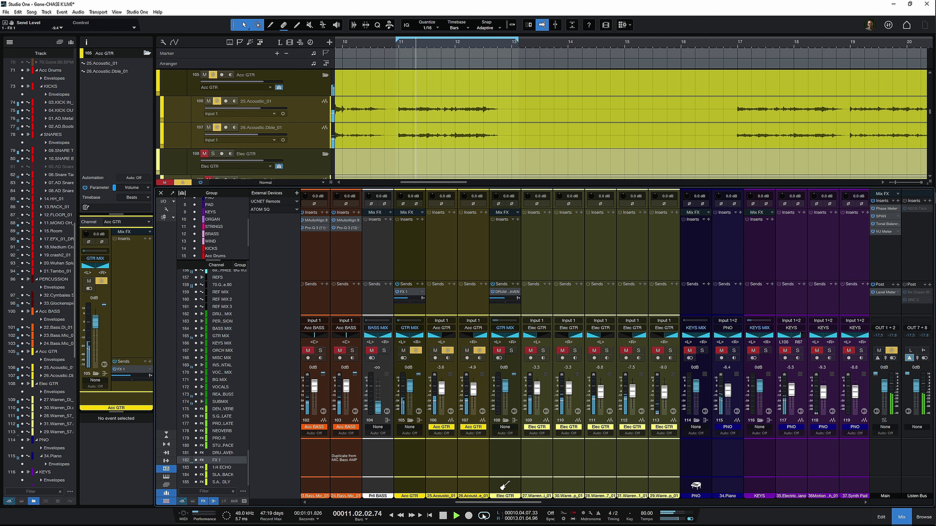
left_click_drag(491, 503, 807, 504)
key("space")
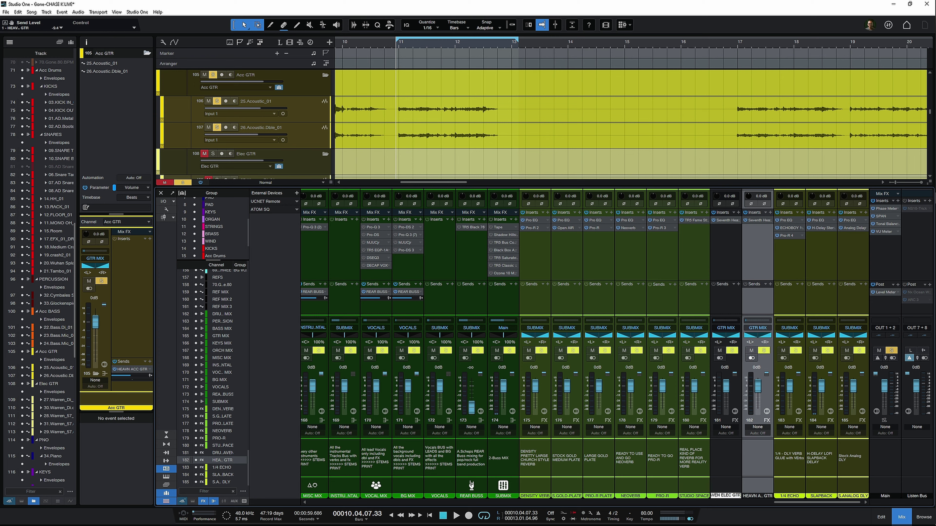
Step: Solo the LEAD VX bus and play back a short passage of it
left_click_drag(814, 504, 584, 502)
left_click(561, 247)
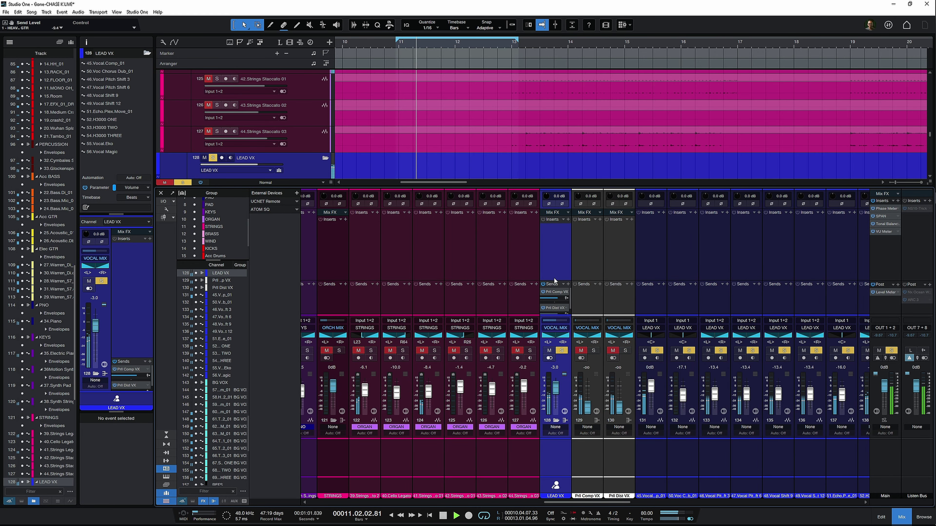
key("space")
Step: Mute the lead vocal effect tracks from Echo Plex Move through the three H3000 tracks, Vocal Eko and Vocal Magic during playback
scroll(744, 263, "right", 6)
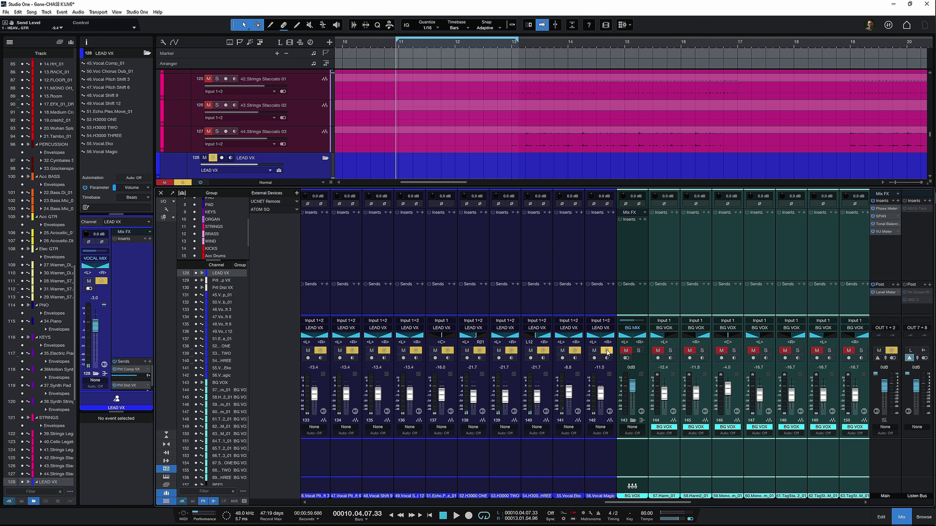
left_click(563, 351)
key("space")
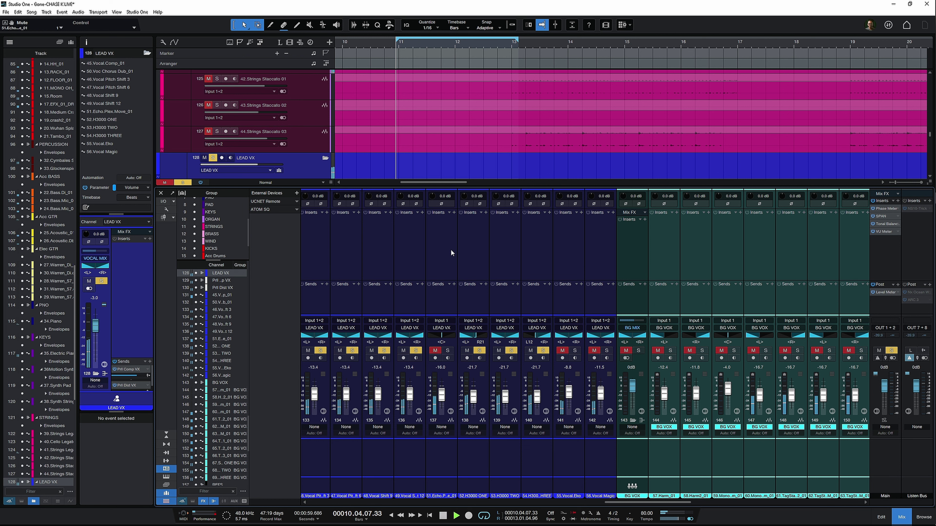
scroll(454, 254, "left", 3)
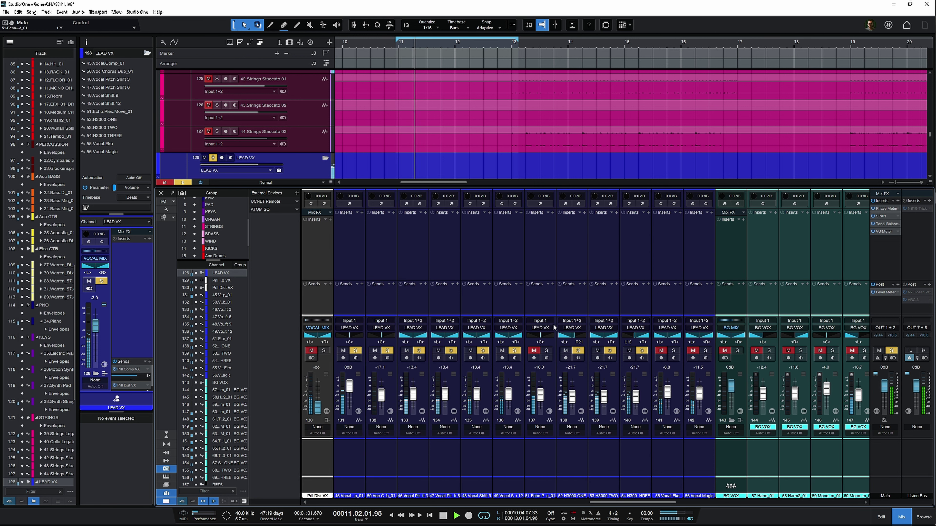
left_click(597, 351)
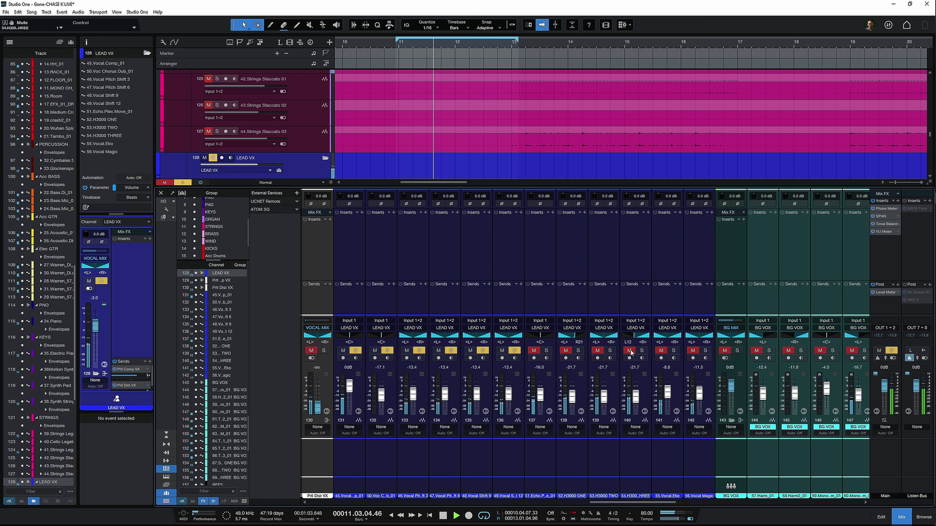
left_click(629, 350)
Step: Mute the lead vocal's four pitch-shift tracks: Vocal Pitch Shift 3 and 6, and Vocal Shift 9 and 12
scroll(624, 347, "left", 4)
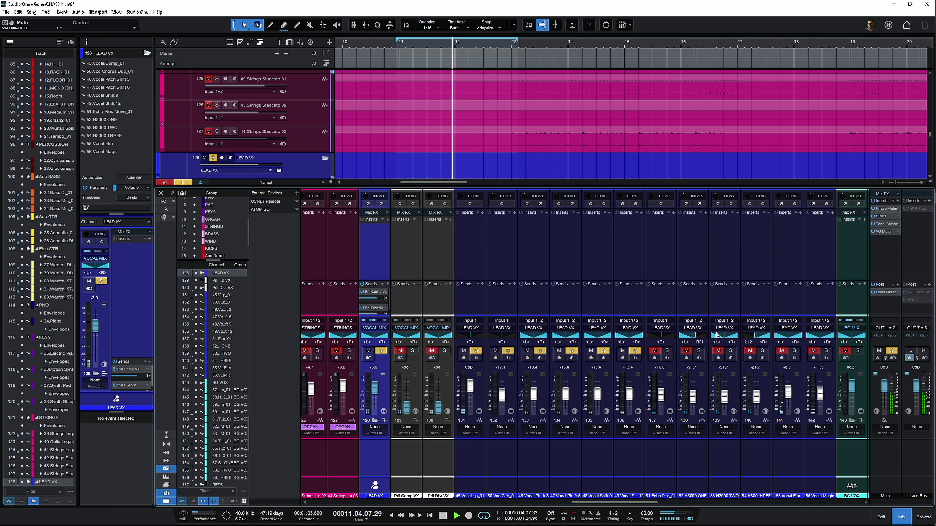
scroll(578, 276, "left", 2)
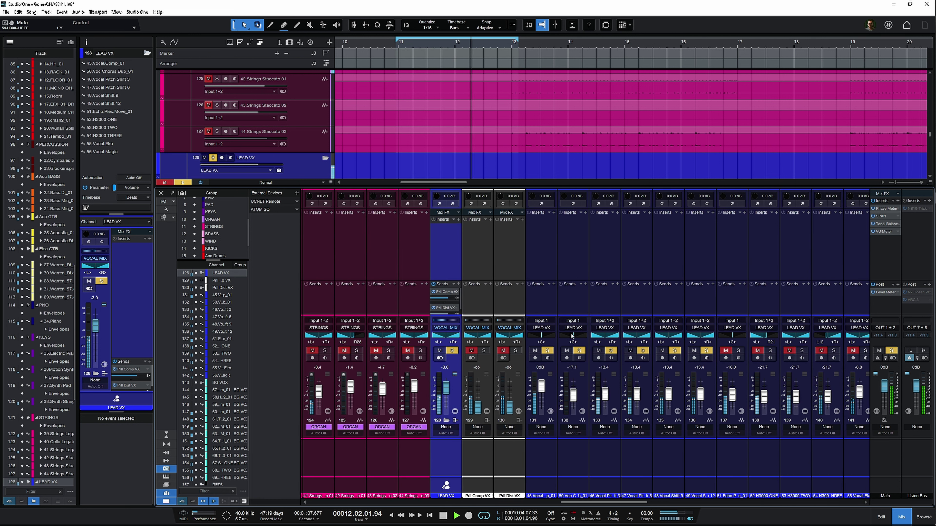
left_click(598, 351)
left_click(630, 351)
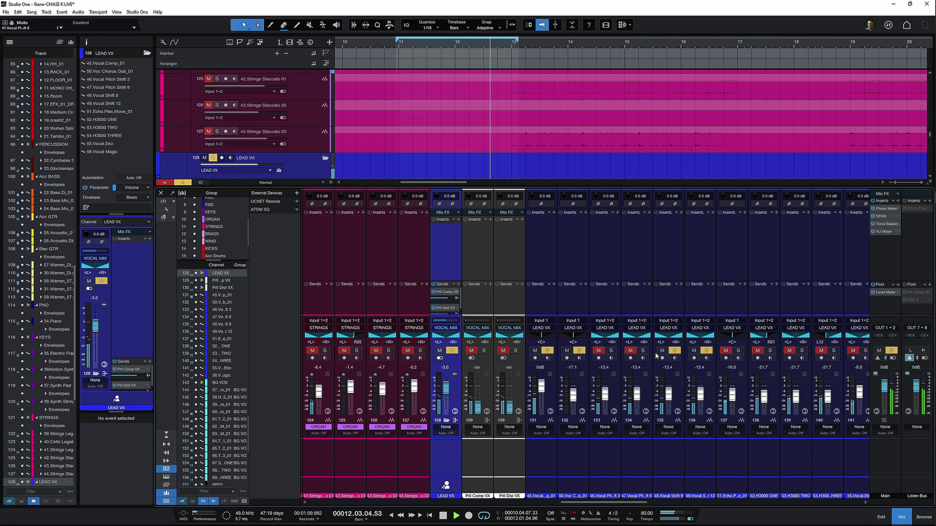
left_click(662, 350)
left_click(694, 351)
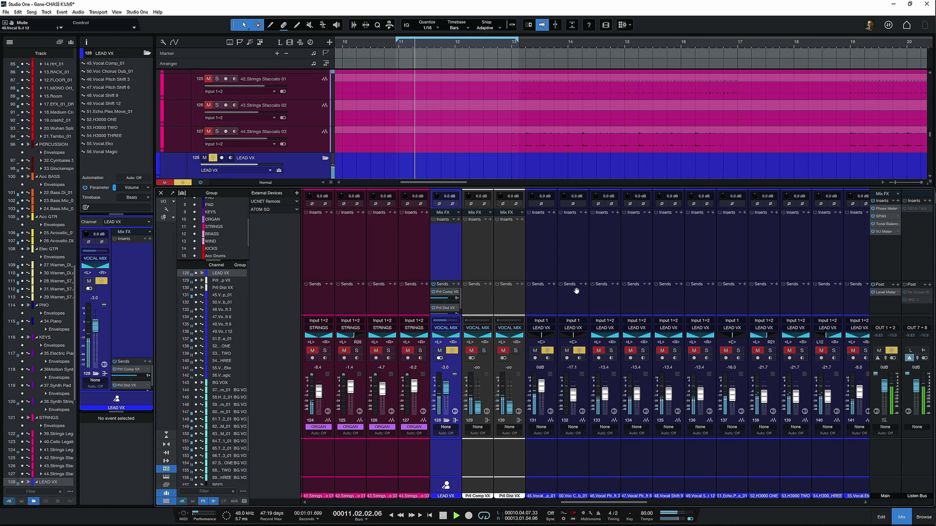
Step: Stop playback, add a new FX channel as a send from LEAD VX, and open the LEAD VX channel editor
scroll(571, 282, "left", 3)
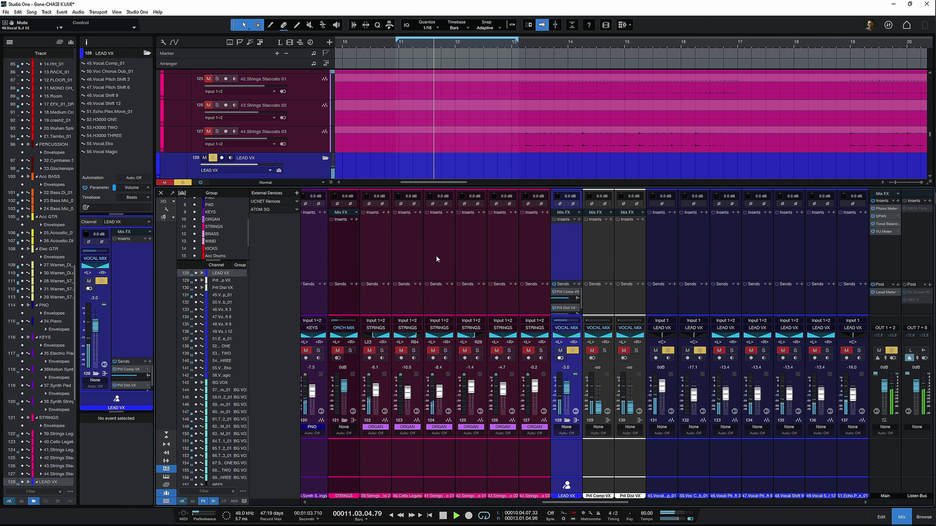
scroll(442, 256, "left", 2)
key("space")
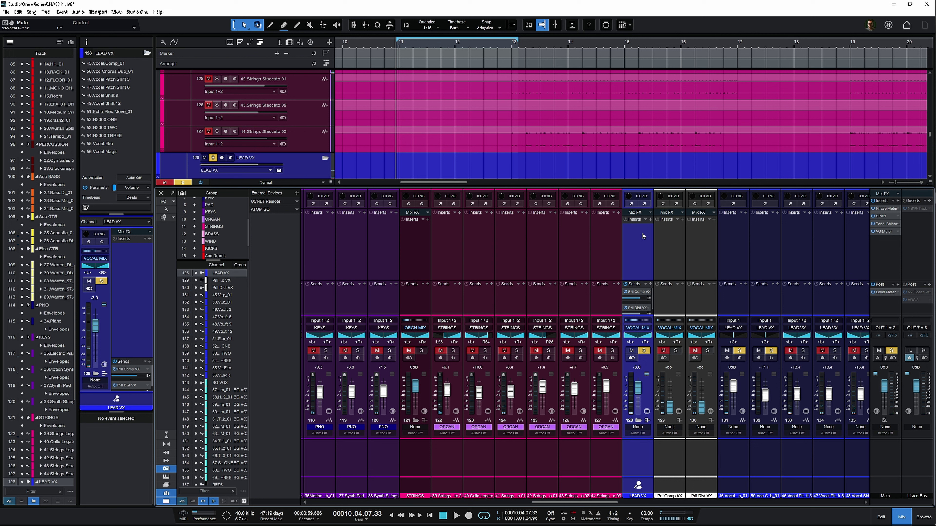
left_click(650, 285)
left_click(677, 291)
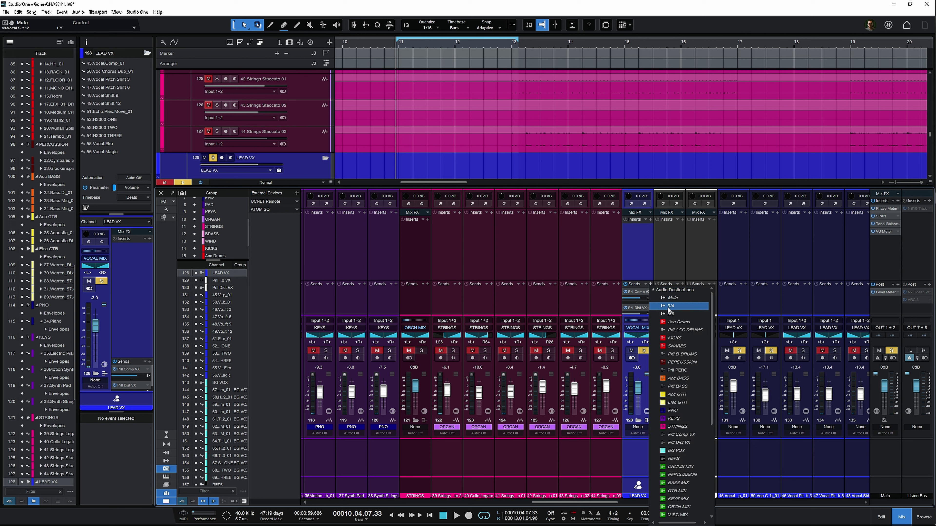
left_click(652, 291)
left_click(654, 301)
left_click(647, 411)
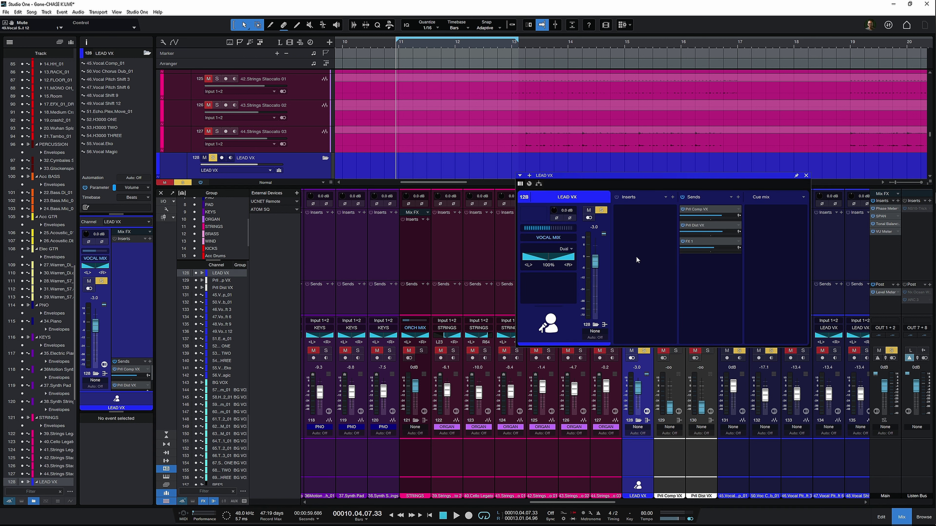
Step: Open the new FX channel from the LEAD VX sends and insert Seventh Heaven on it
left_click(739, 242)
left_click(741, 278)
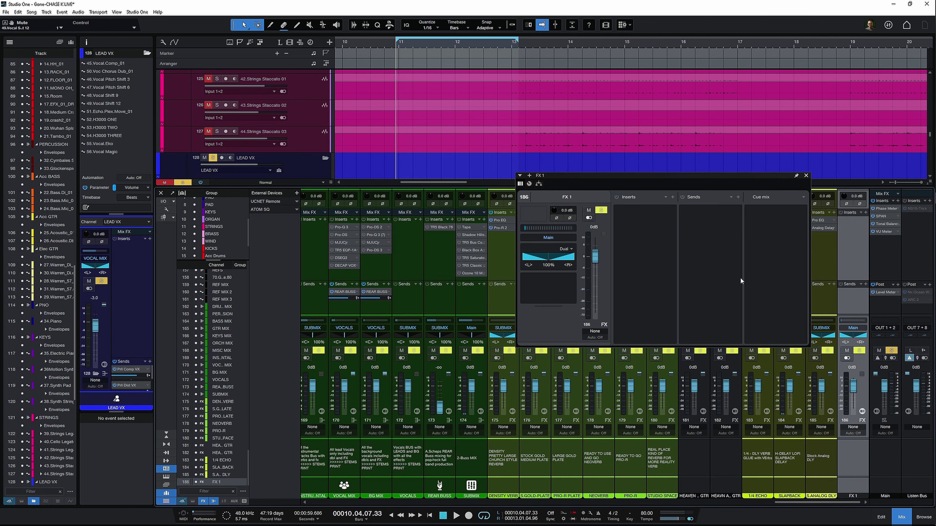
left_click(648, 220)
type("mic")
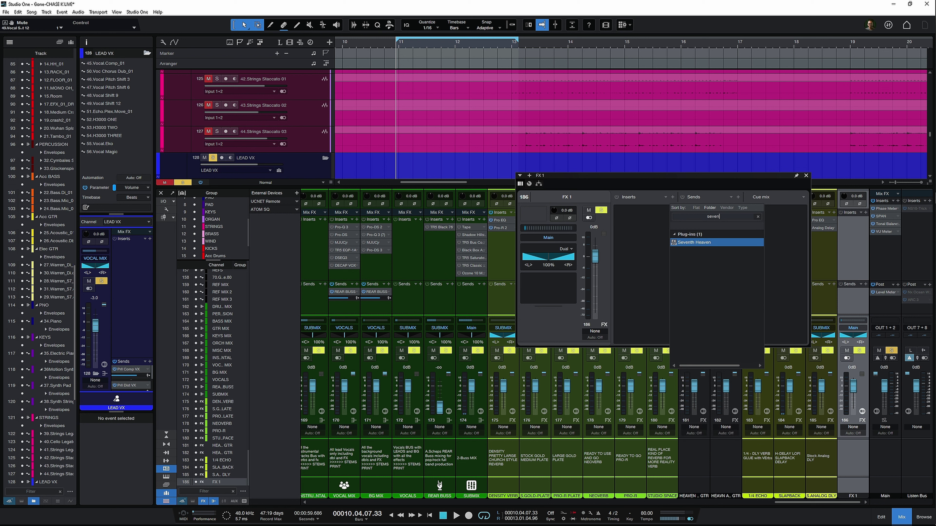
key("Return")
Step: Place the vocal FX channel beside the guitar reverb channels and rename it VOX HEAVEN
left_click_drag(746, 333, 740, 378)
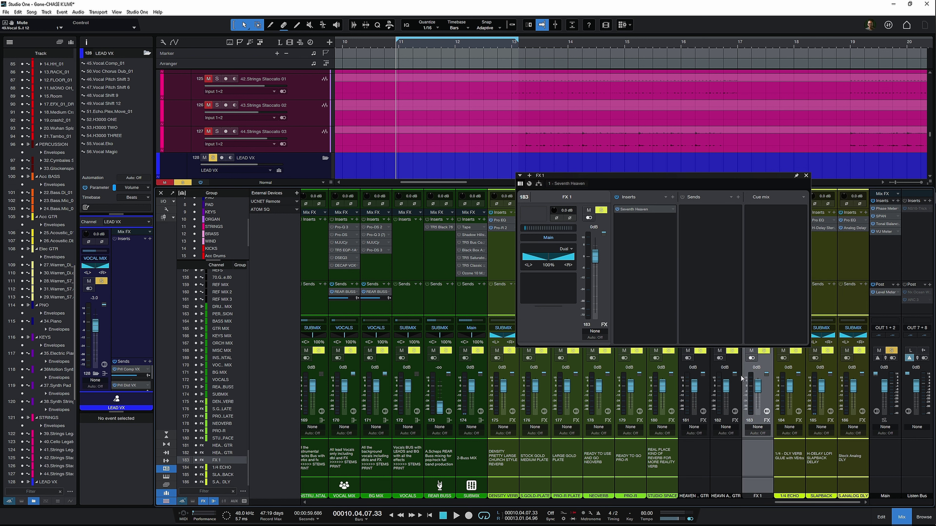
double_click(754, 496)
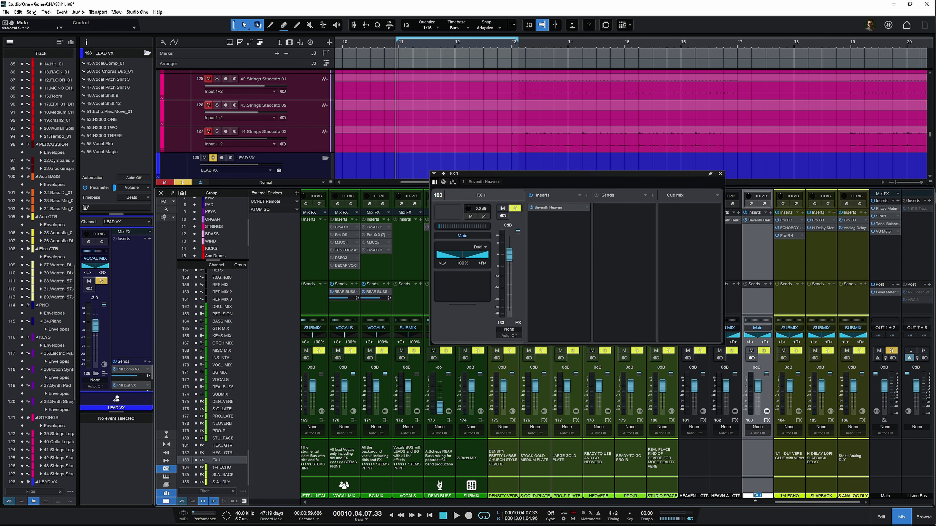
type("VOX HEV")
key("BackSpace")
type("AVEN")
key("Return")
Step: Route the VOX HEAVEN output to VOCAL MIX and open its Seventh Heaven plug-in
left_click(757, 328)
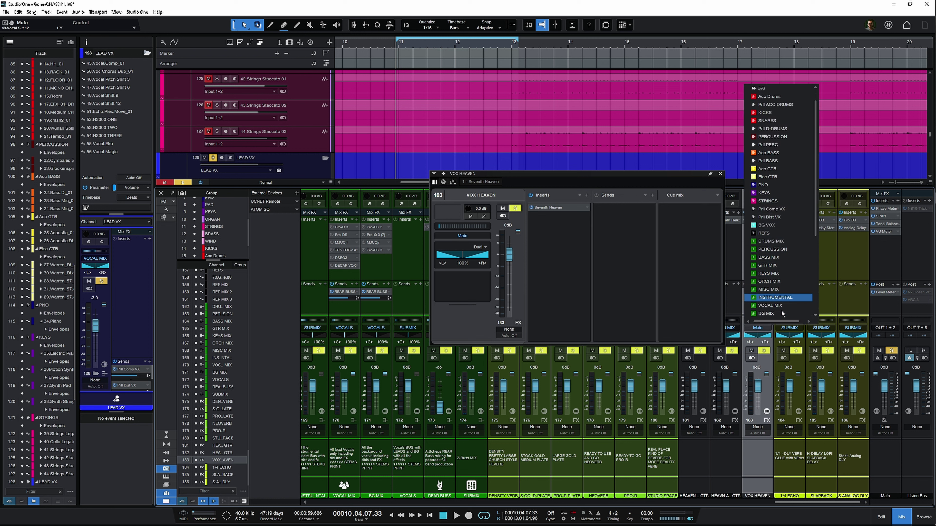
left_click(771, 305)
left_click(575, 208)
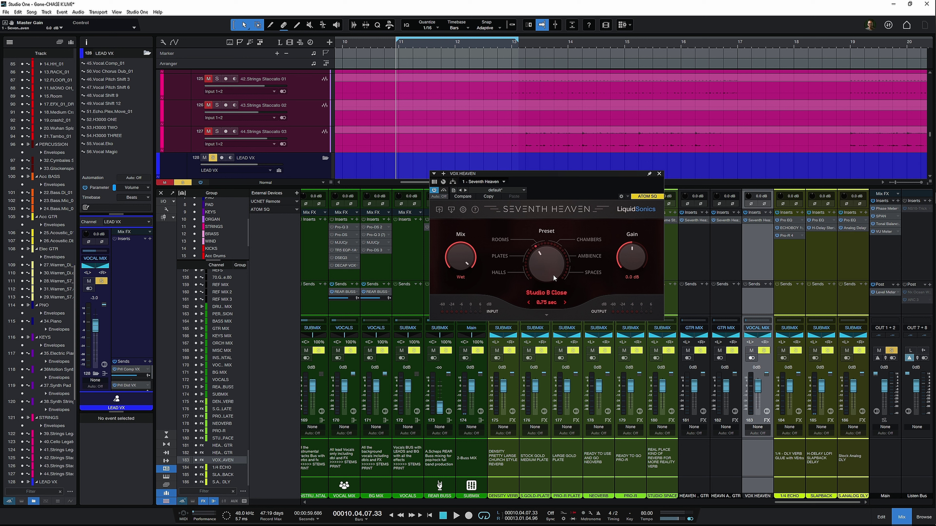
Step: Show the vocal reverb's extra controls and set Low Cut to 527 Hz and High Cut to 5.12 kHz while auditioning
key("space")
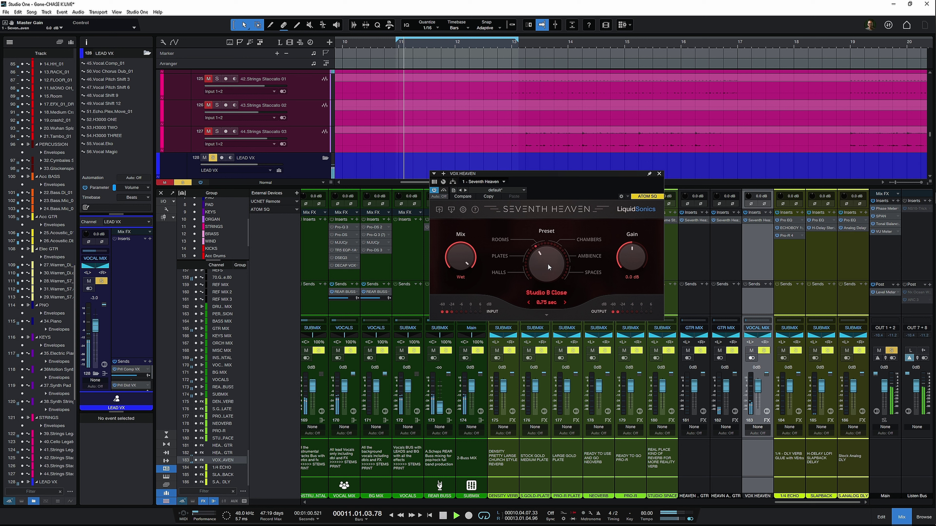
left_click(546, 315)
left_click(515, 327)
key("space")
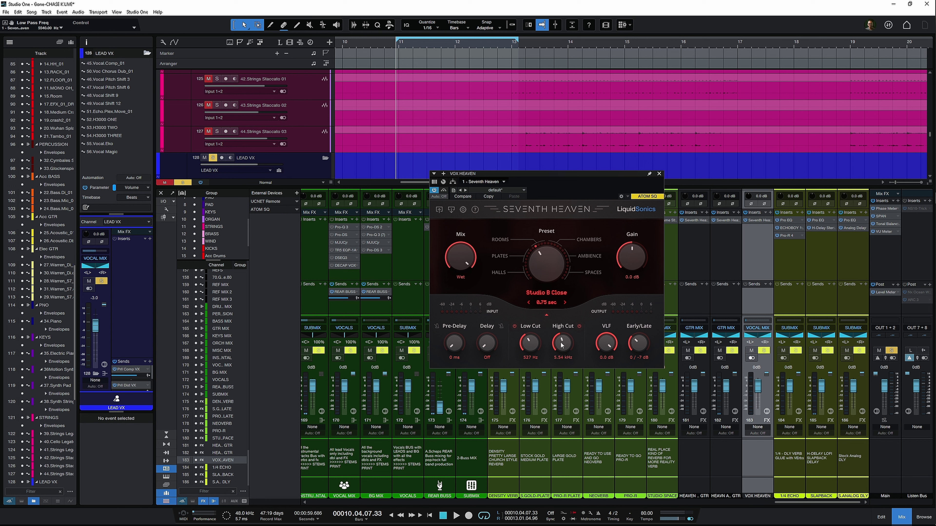
key("space")
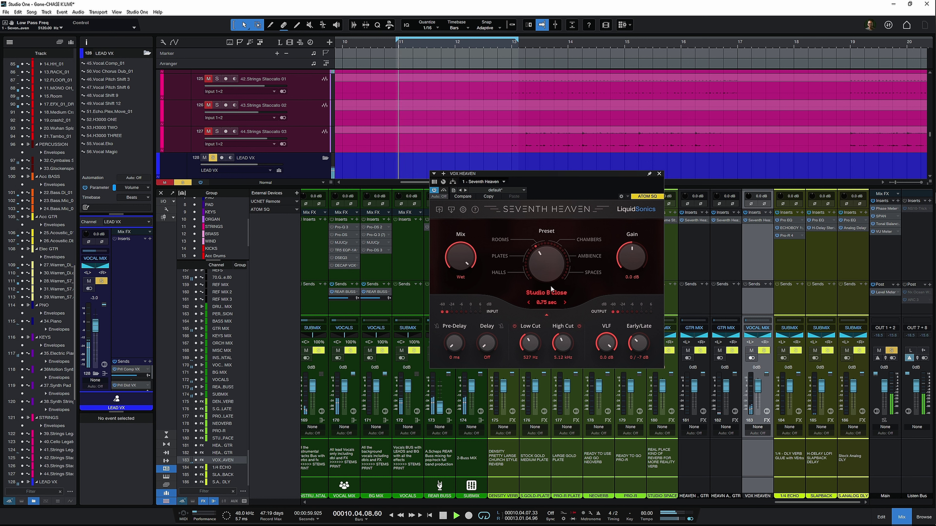
Step: Audition the Studio B Far preset on the vocal reverb and change the preset to Studio E
scroll(551, 263, "up", 1)
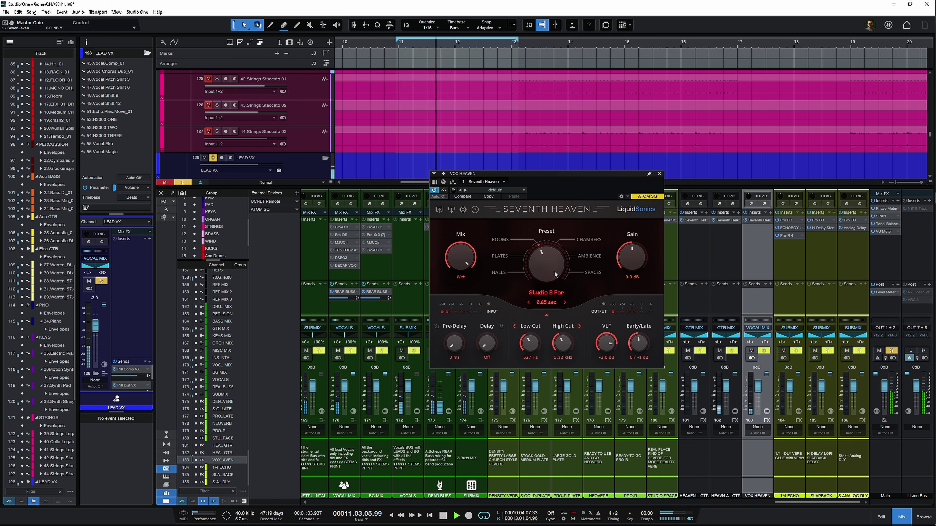
key("space")
scroll(559, 256, "up", 1)
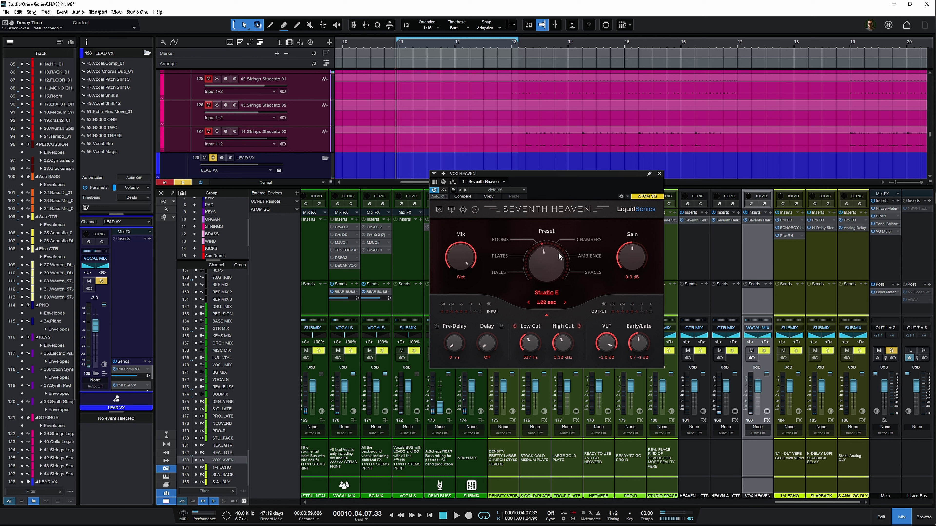
Step: Audition Studio E on the vocal reverb with Early/Late at -14 / 0 dB and Gain at 1.9 dB
key("space")
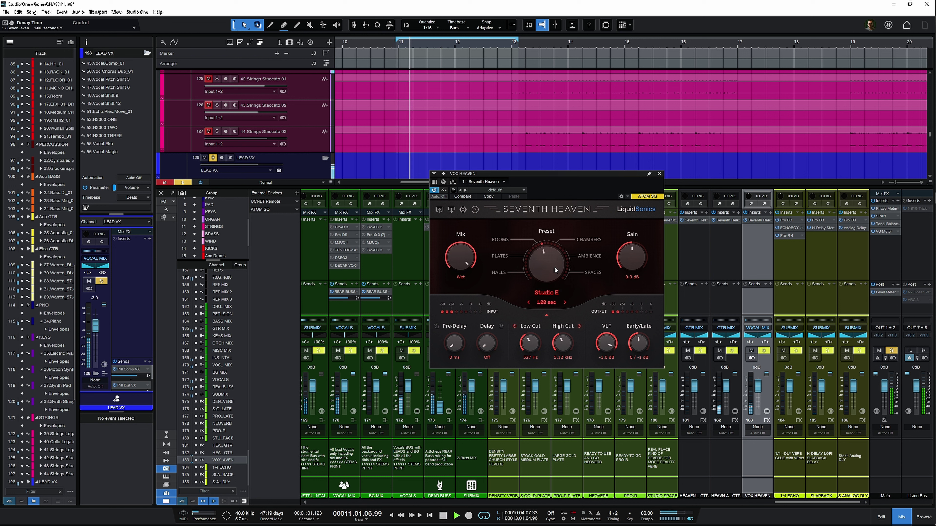
left_click_drag(641, 345, 639, 305)
left_click_drag(639, 339, 640, 340)
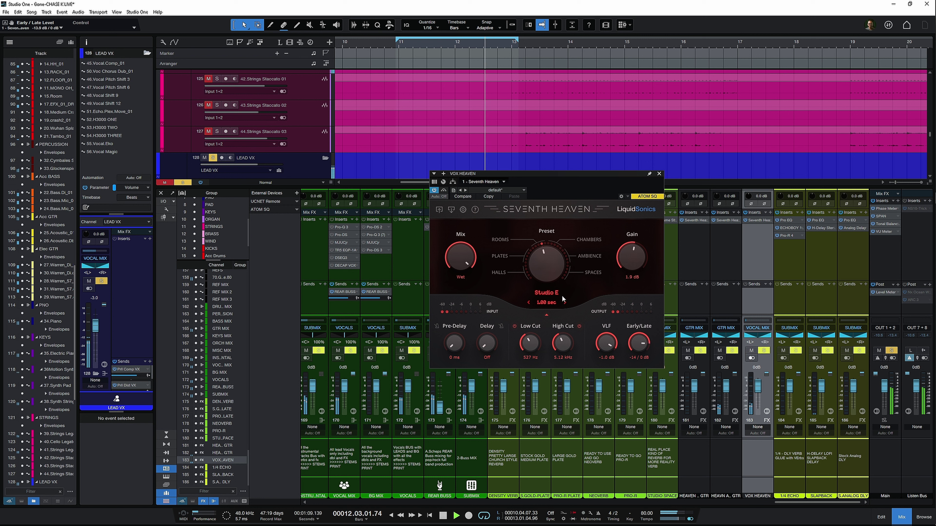
key("space")
Step: Try the Large Wooden preset on the vocal reverb during playback, with Early/Late at -0 / 0 dB and Gain at 5.2 dB
left_click_drag(553, 262, 549, 256)
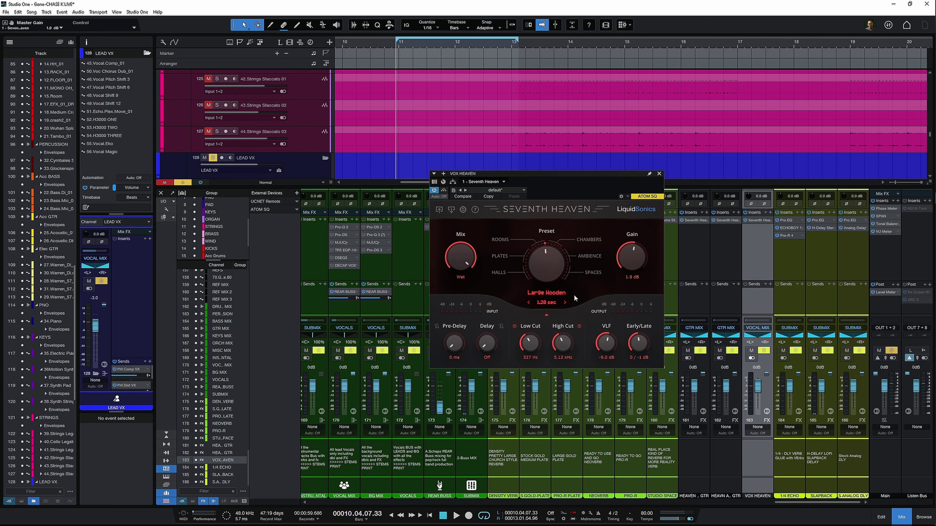
key("space")
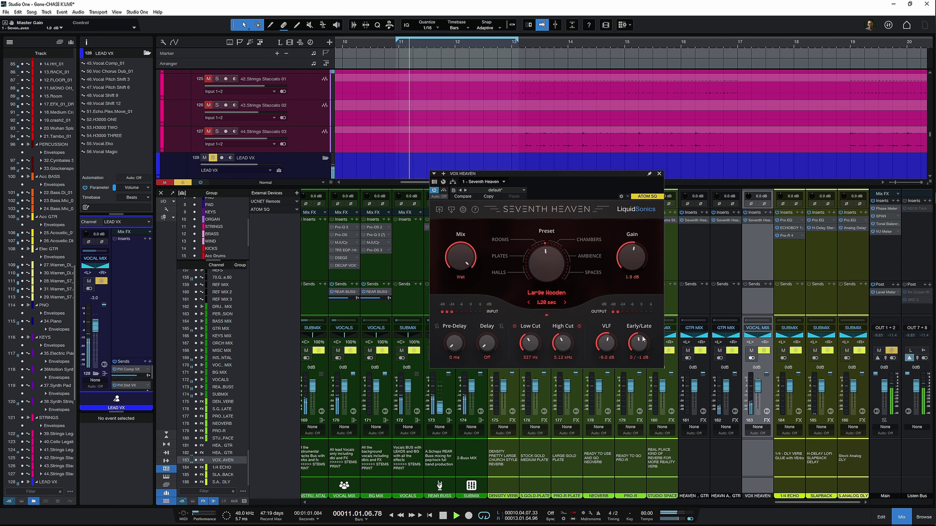
left_click_drag(643, 340, 645, 325)
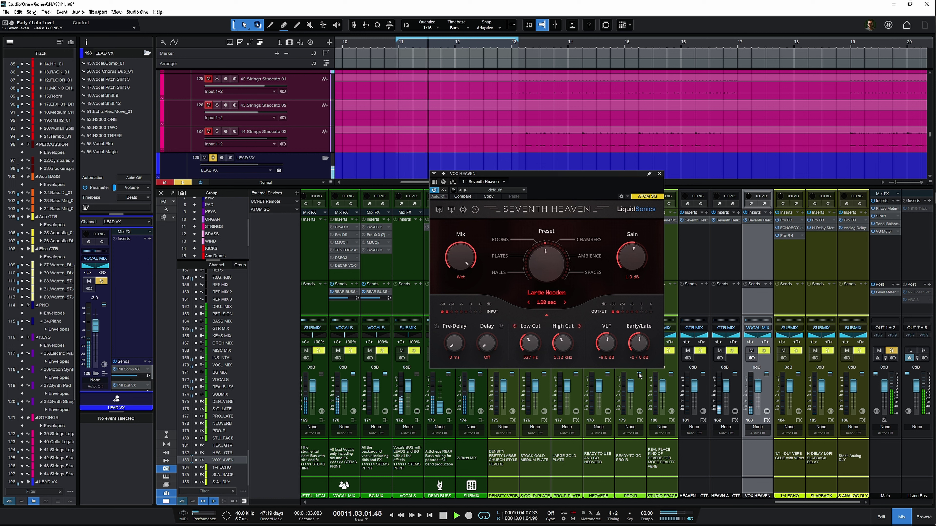
left_click_drag(635, 261, 637, 251)
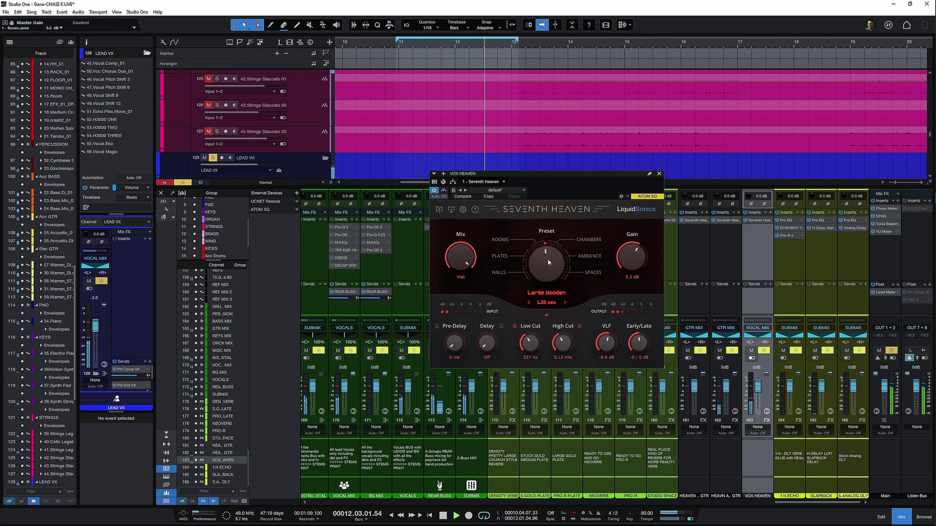
Step: Switch the vocal reverb to the Sunset Chamber preset and set its Gain to 3.3 dB while auditioning
left_click_drag(547, 261, 544, 257)
key("space")
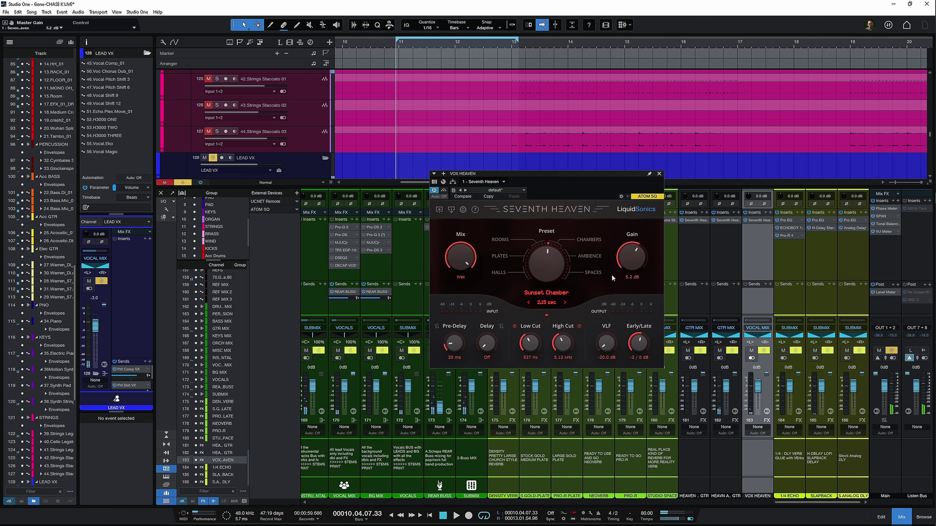
key("space")
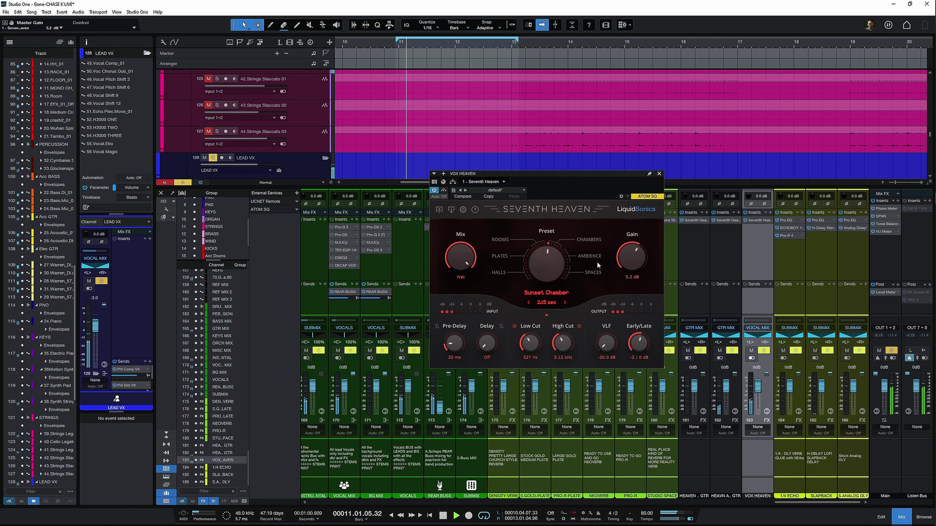
left_click_drag(634, 257, 634, 263)
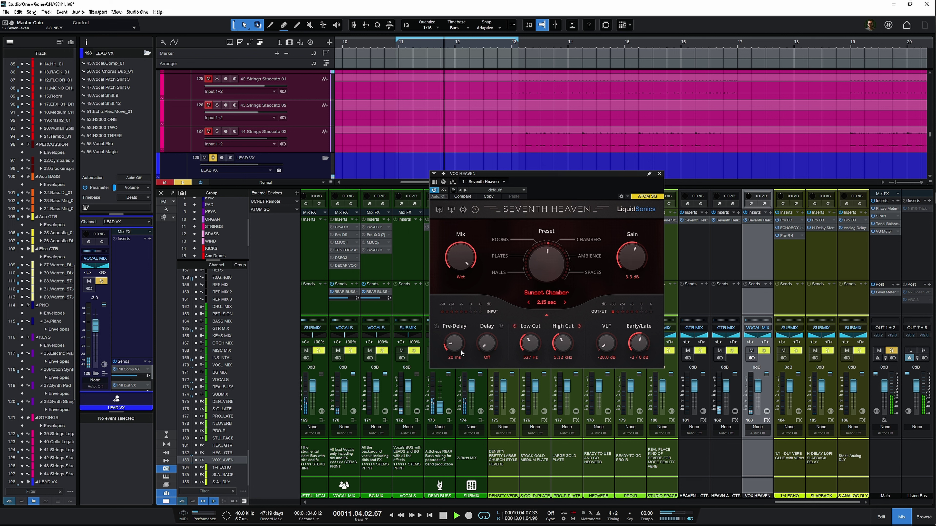
Step: Audition Sunset Chamber with Pre-Delay at 10 ms and Delay at 1000 ms
left_click_drag(457, 345, 480, 312)
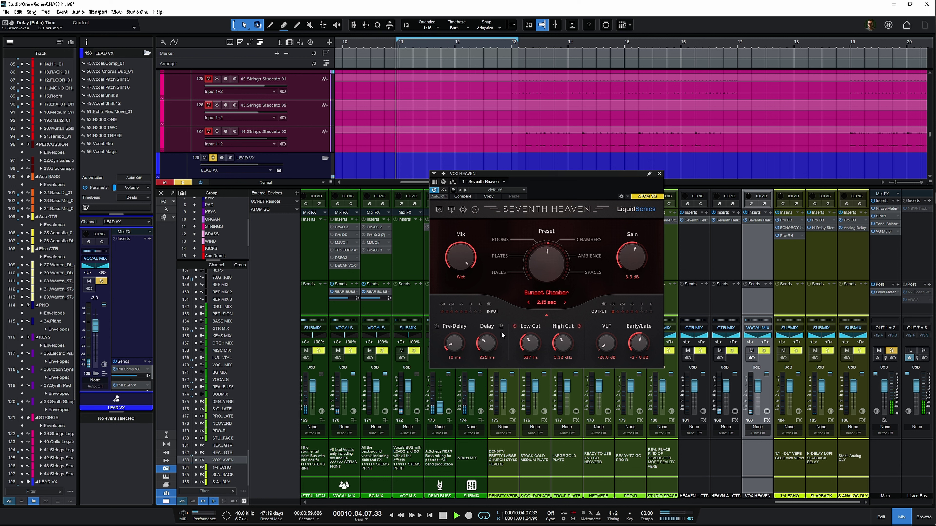
left_click_drag(488, 345, 487, 272)
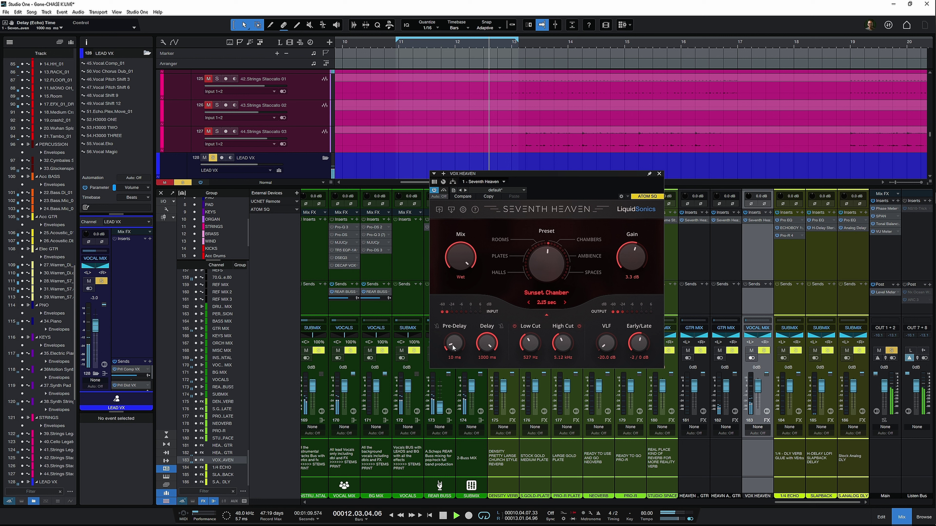
key("space")
Step: Tempo-sync the vocal reverb's Delay at 1/16 and its Pre-Delay at 1/16 T, comparing the pre-delay with sync on and off
left_click(501, 326)
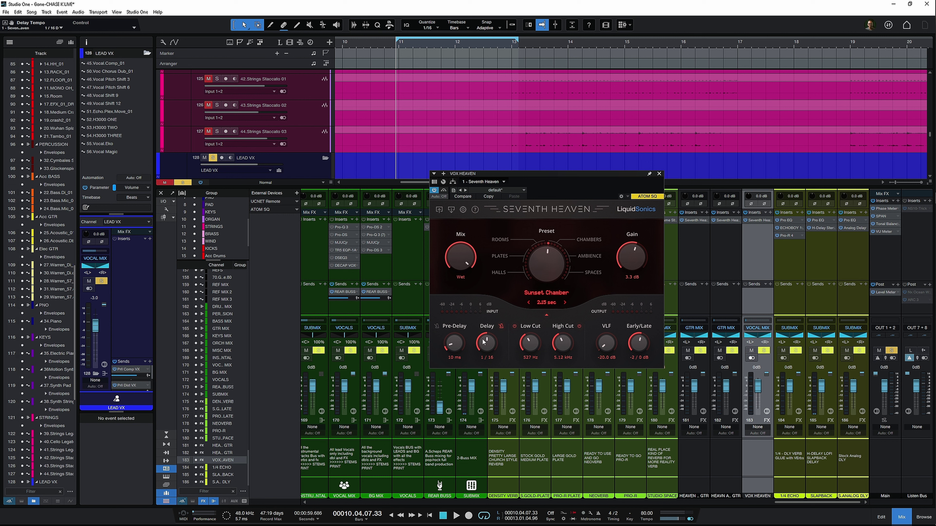
key("space")
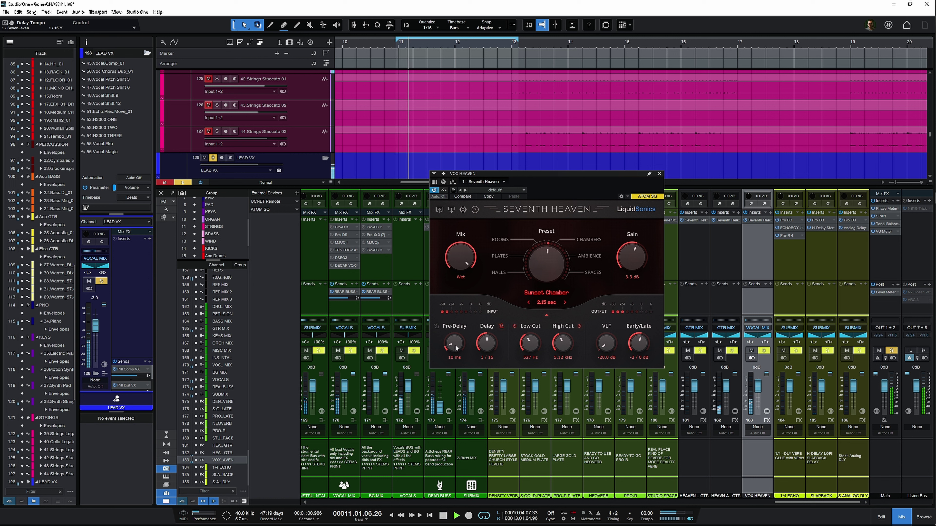
left_click_drag(455, 345, 457, 352)
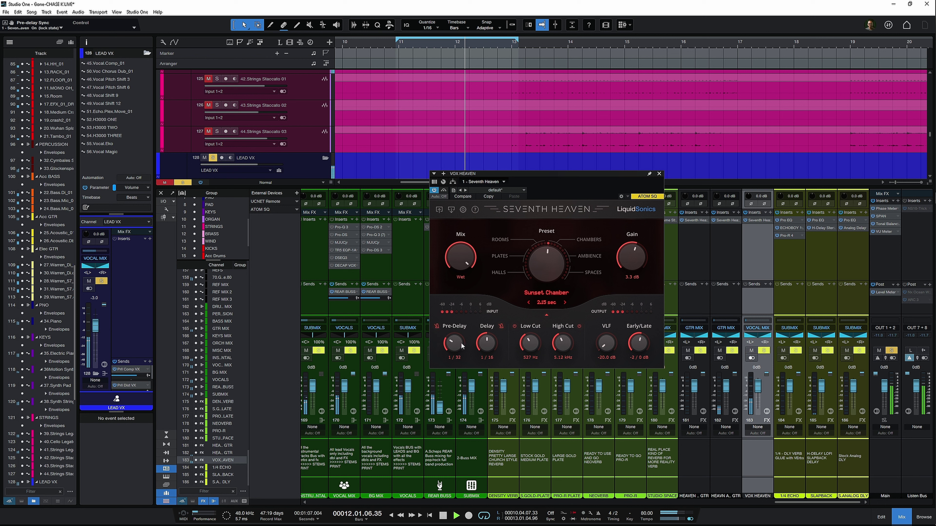
left_click(436, 325)
left_click_drag(457, 337, 457, 330)
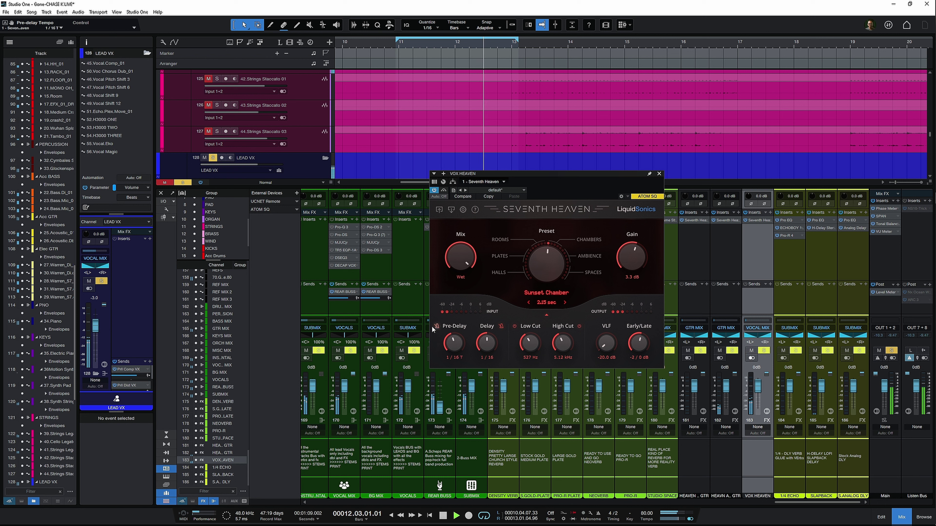
left_click(439, 327)
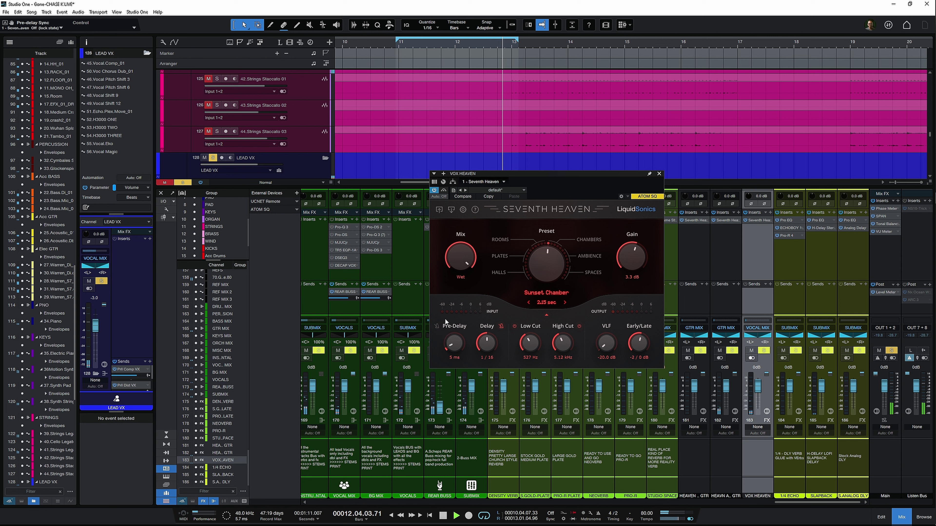
left_click(435, 326)
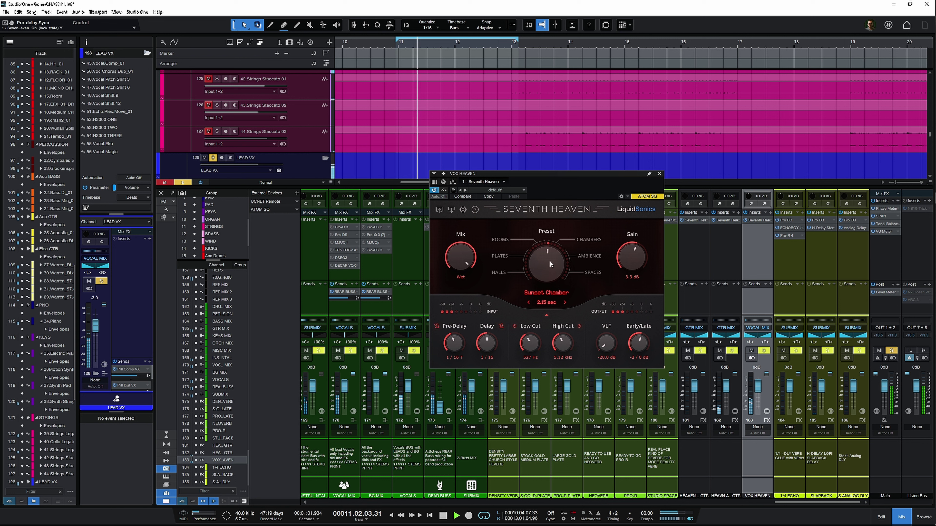
Step: Switch the vocal reverb to the Vocal Chamber preset with Gain 5.4 dB, Early/Late -2 / 0 dB and VLF -6.0 dB
mouse_move(549, 271)
left_mouse_down()
mouse_move(554, 258)
mouse_move(554, 272)
left_mouse_up()
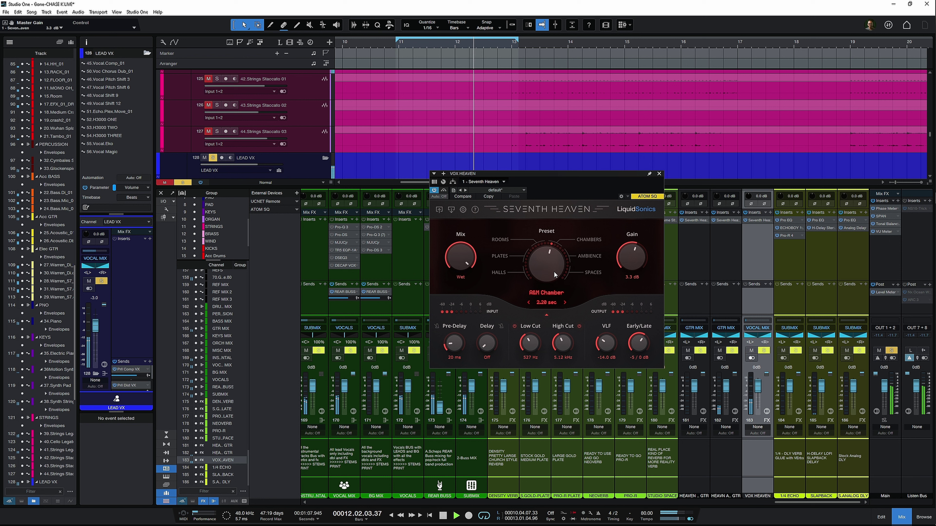
left_click_drag(554, 272, 555, 263)
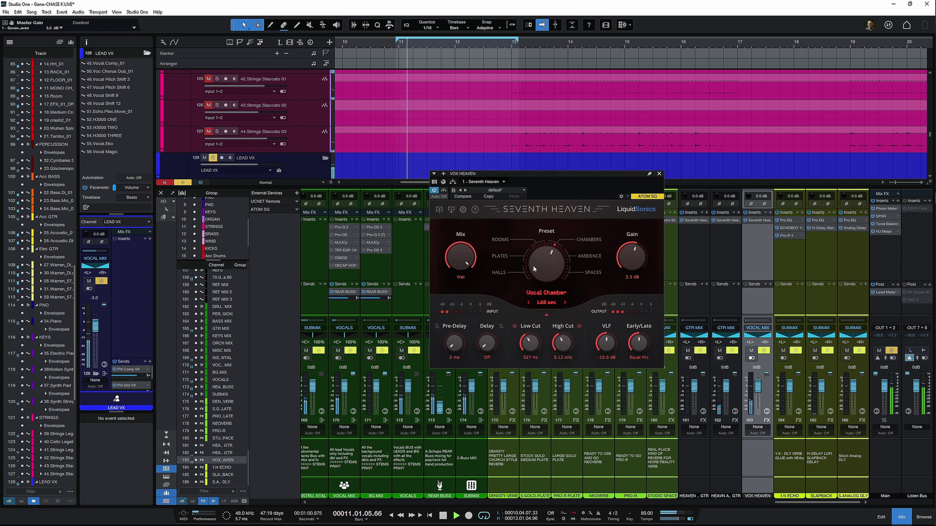
left_click_drag(623, 259, 642, 258)
left_click(643, 346)
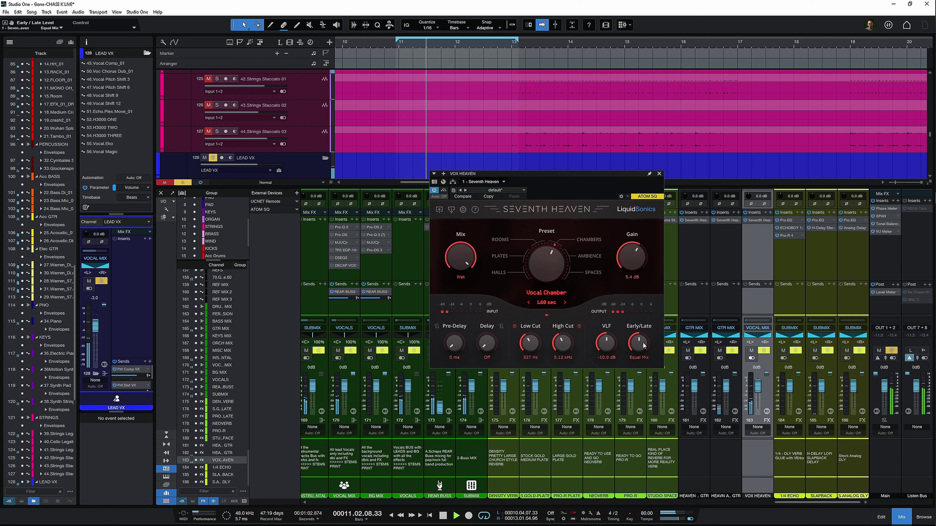
left_click_drag(643, 345, 604, 333)
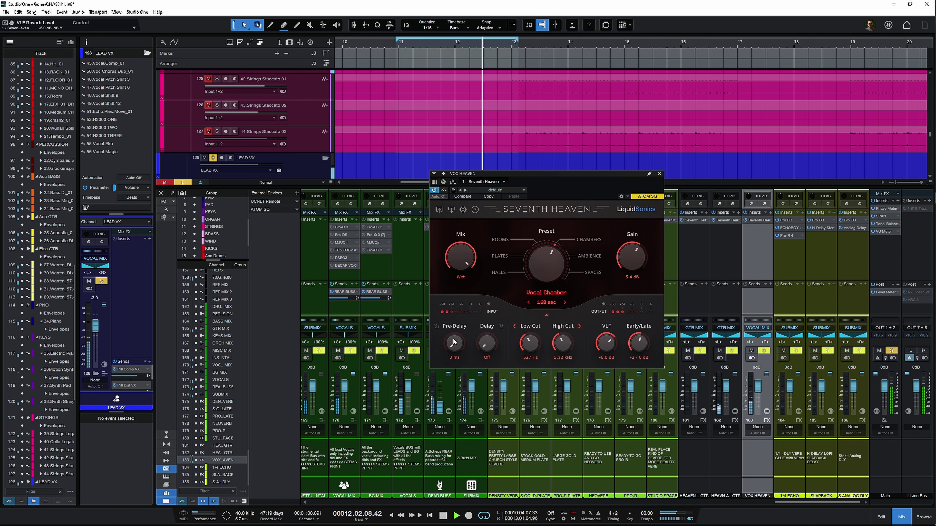
Step: Set the vocal reverb's Pre-Delay to 25 ms and Delay to 270 ms, and close the plug-in window
left_click_drag(456, 342, 458, 340)
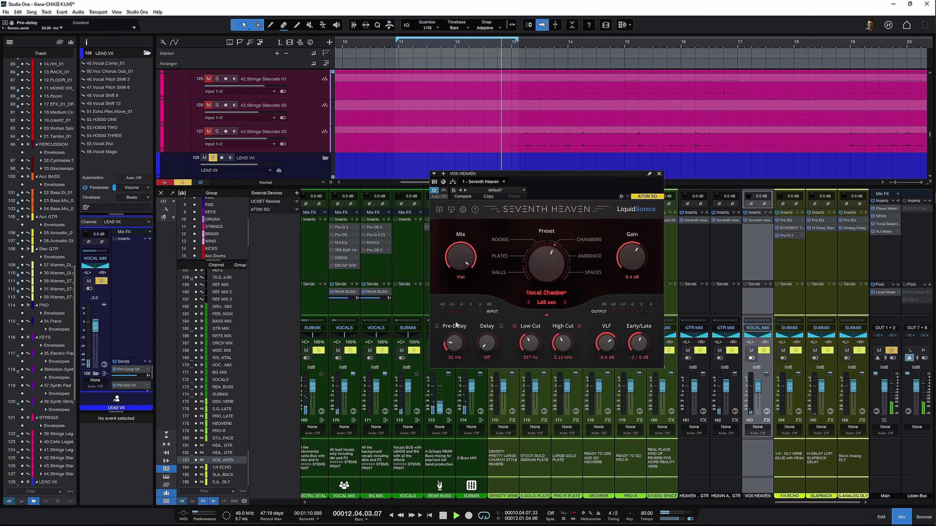
left_click_drag(457, 341, 457, 344)
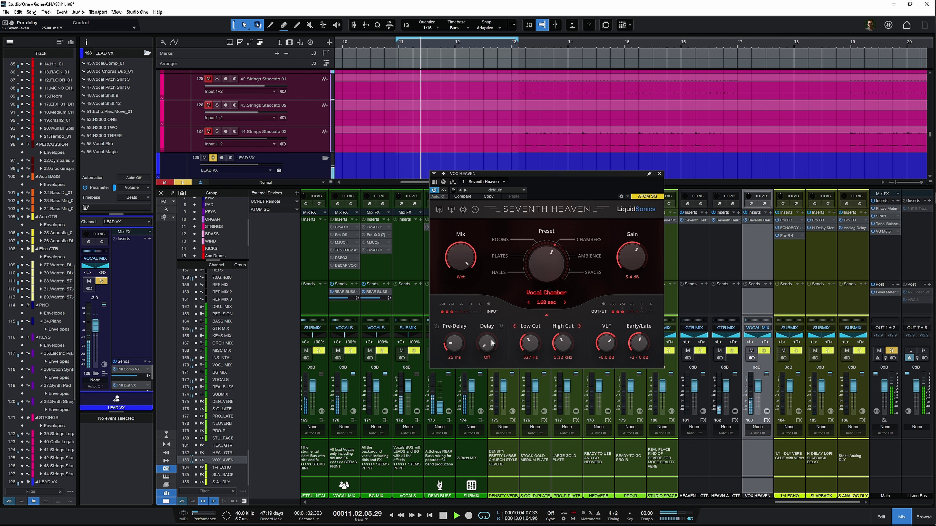
left_click_drag(487, 342, 486, 326)
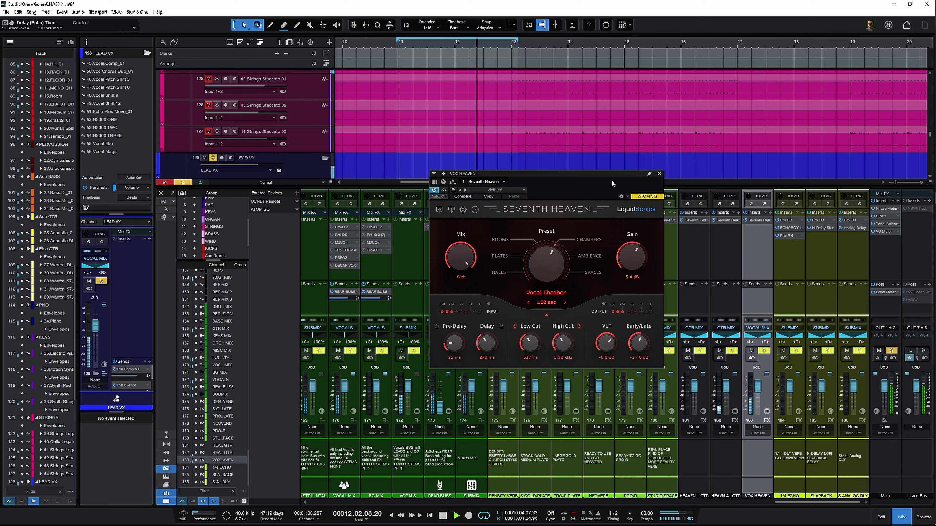
left_click(659, 175)
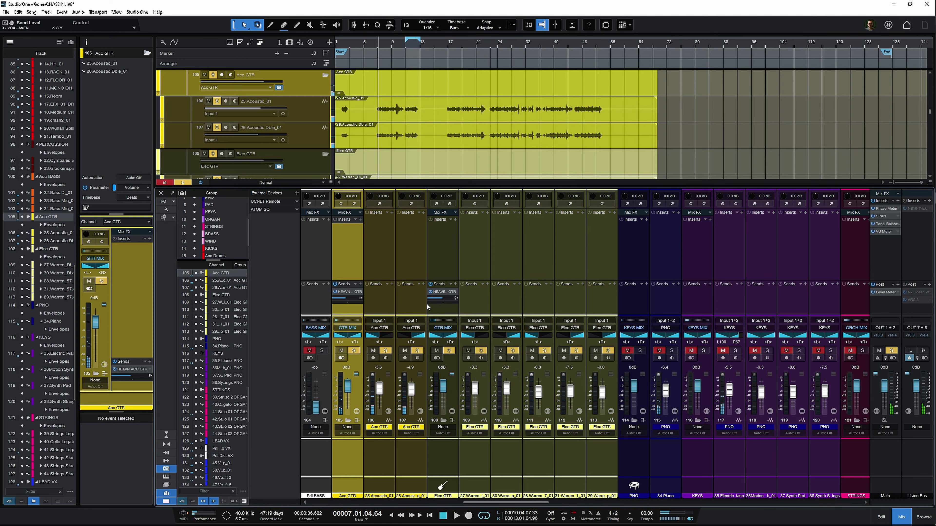
Step: Switch off the Seventh Heaven sends on the Acc GTR, Elec GTR and LEAD VX channels and play the dry mix
left_click(436, 311)
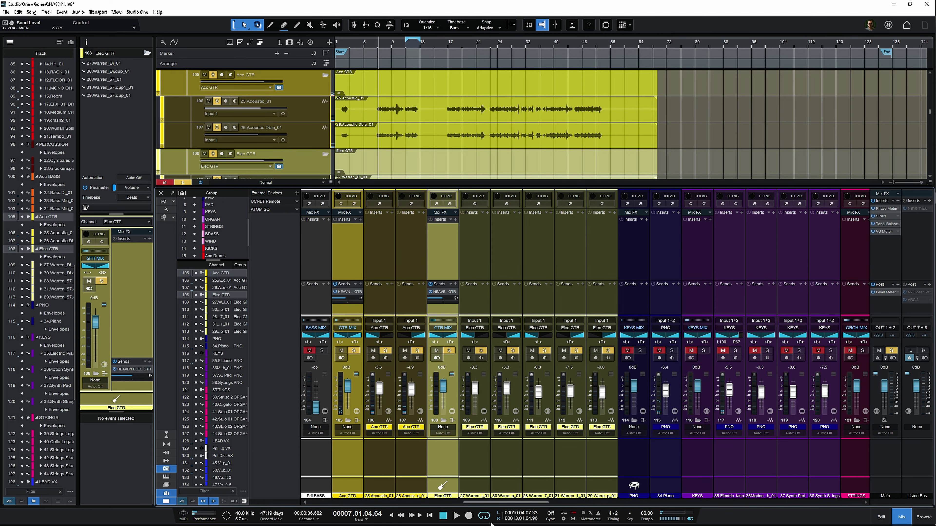
left_click_drag(499, 502, 568, 503)
left_click(613, 311)
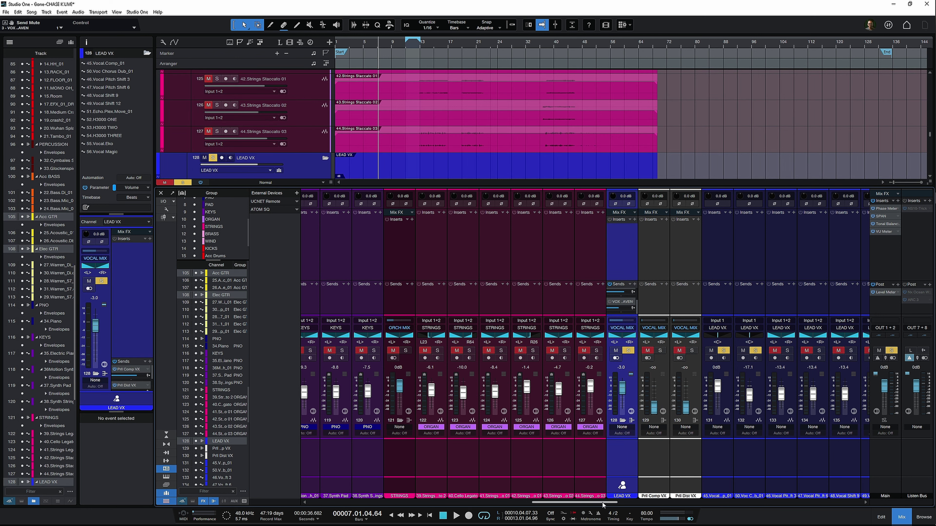
left_click_drag(602, 504, 510, 504)
left_click(495, 229)
key("space")
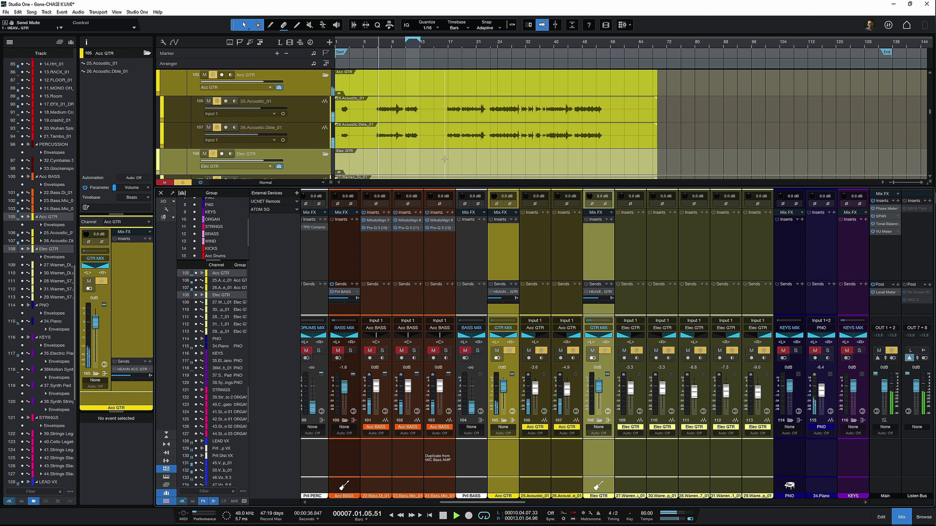
Step: Zoom in on the arrangement timeline and reduce the track height to Tiny to show the bass and guitar tracks together
key("e")
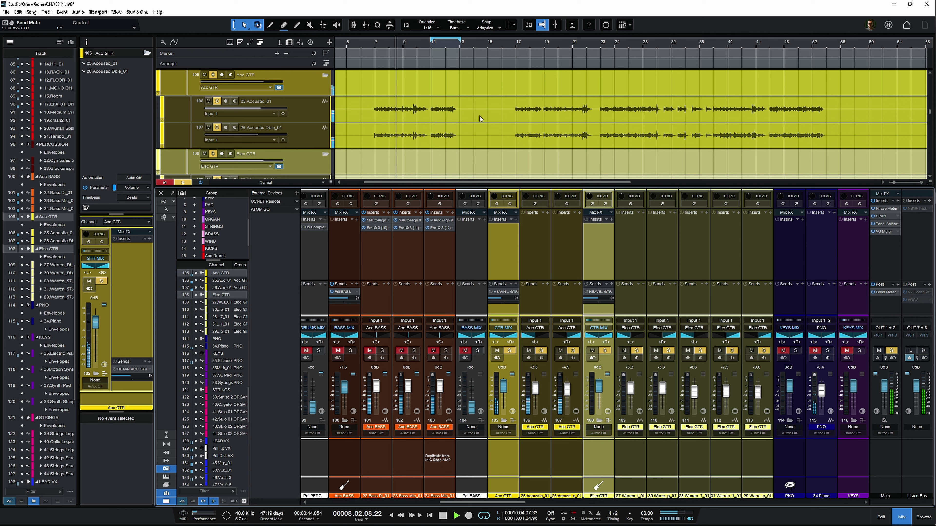
scroll(458, 140, "down", 3)
scroll(459, 140, "up", 3)
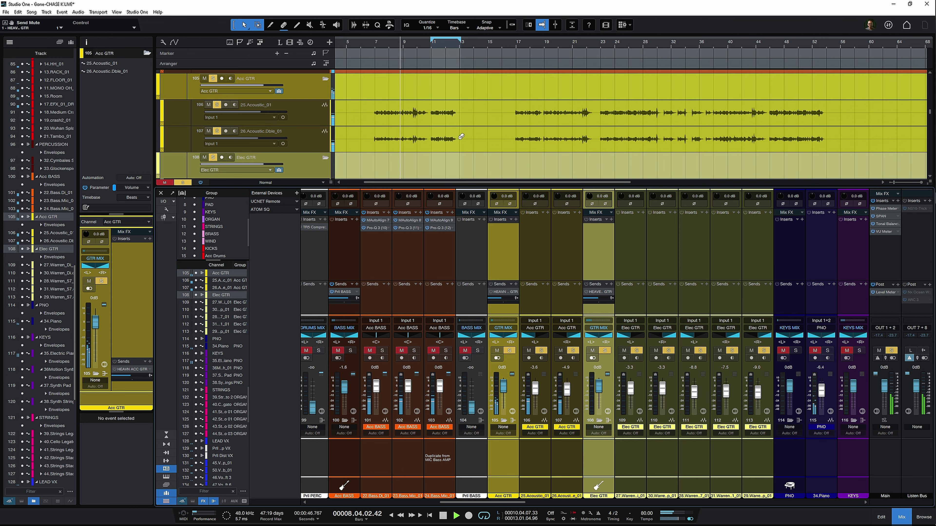
key("shift+w")
key("shift+w")
scroll(458, 140, "down", 1)
scroll(458, 140, "down", 1)
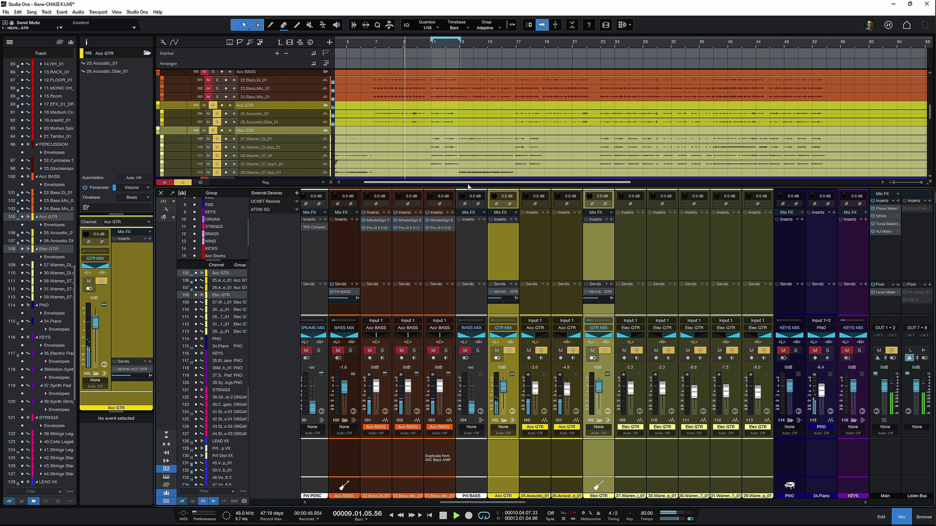
Step: Reactivate the guitar reverb sends and set the LEAD VX send level to VOX HEAVEN at -11.2 dB during playback
left_click(492, 292)
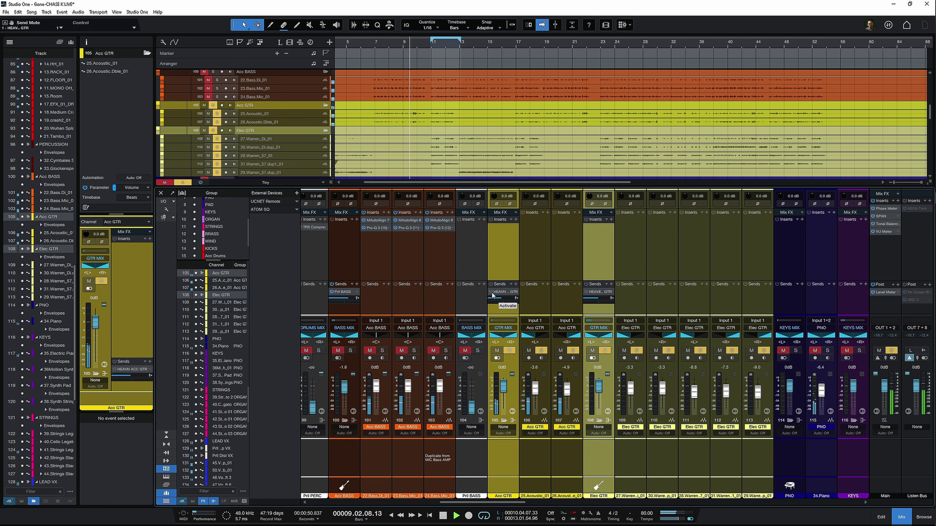
scroll(648, 258, "right", 10)
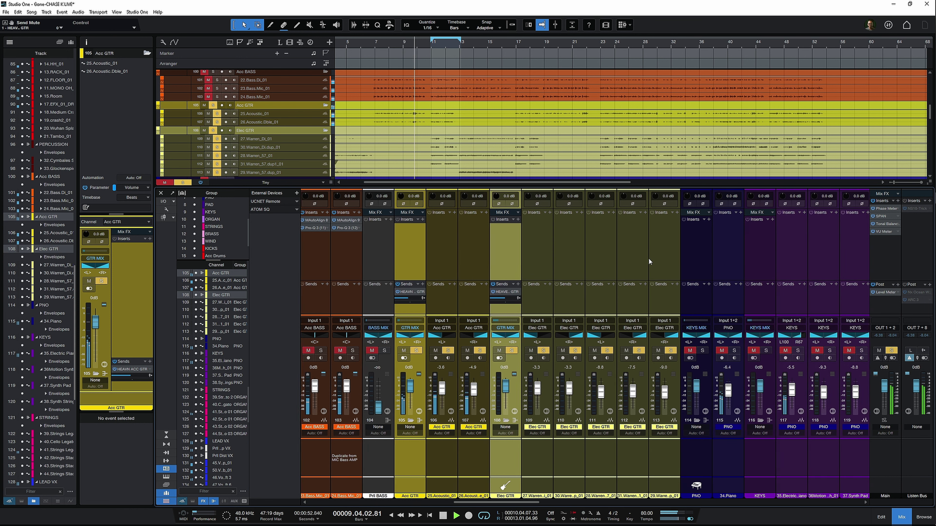
scroll(650, 259, "right", 3)
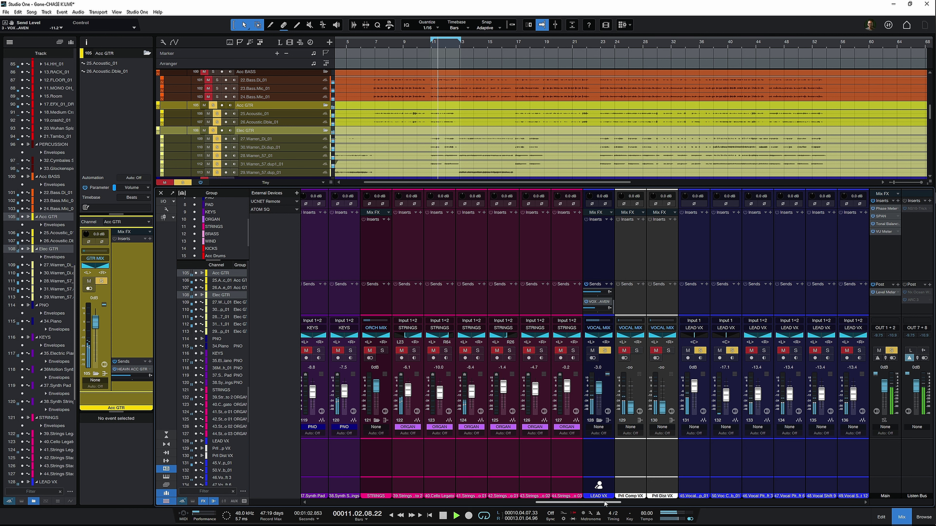
scroll(604, 501, "left", 7)
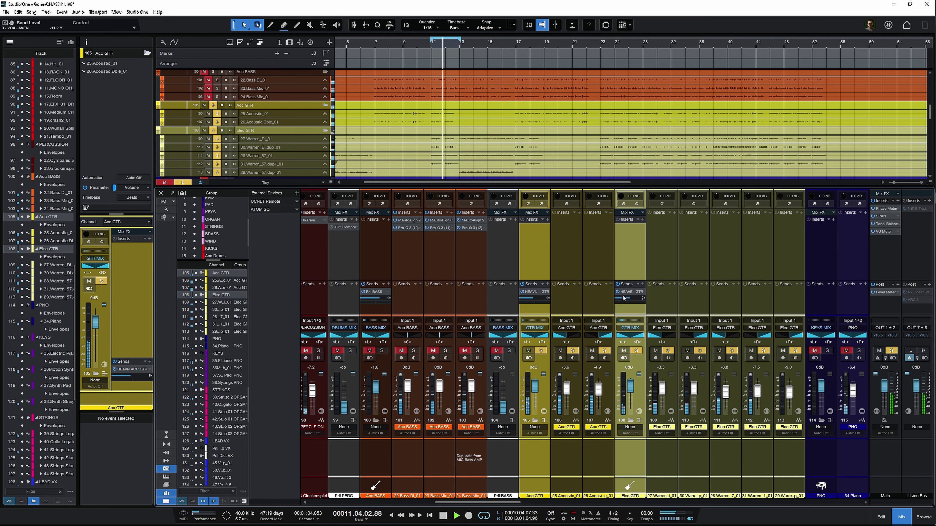
Step: Open the HEAVEN ELEC GTR Seventh Heaven plug-in, move its window clear of the channel faders and stop playback
double_click(626, 294)
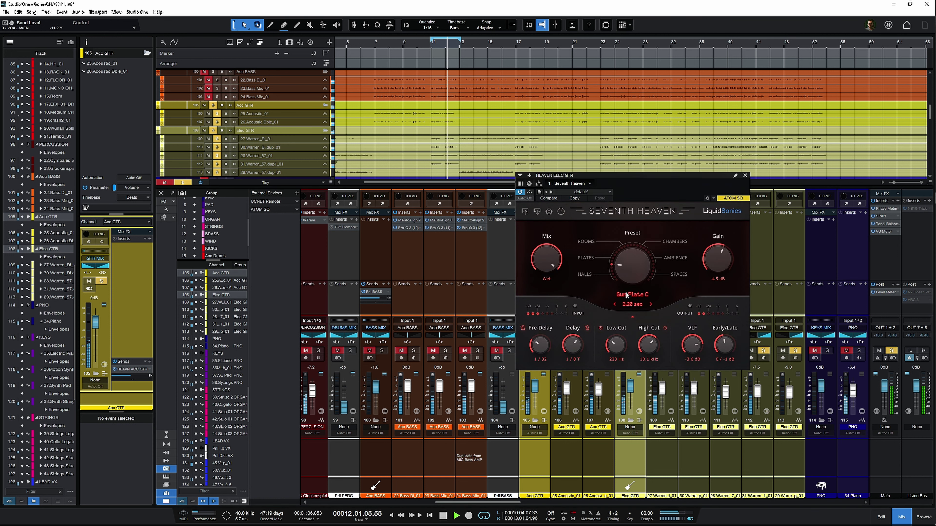
left_click_drag(641, 174, 610, 165)
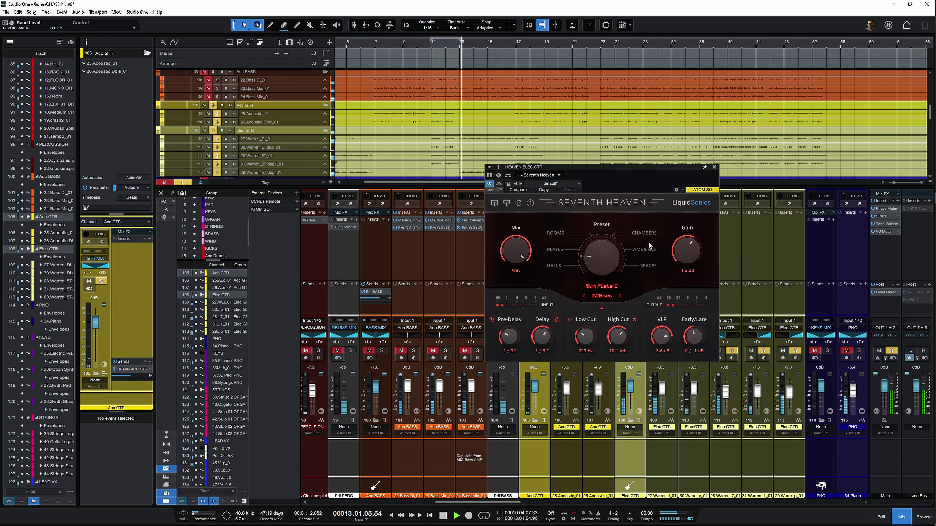
left_click_drag(650, 167, 742, 103)
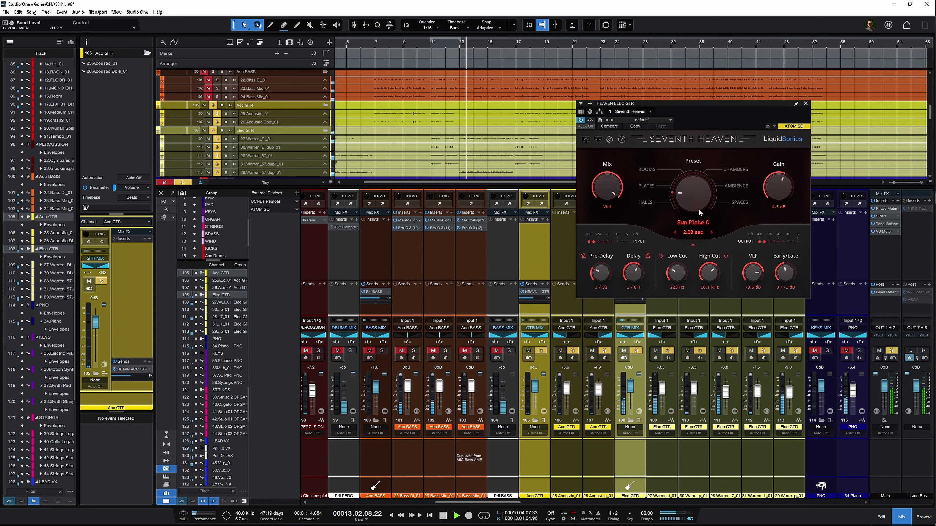
key("space")
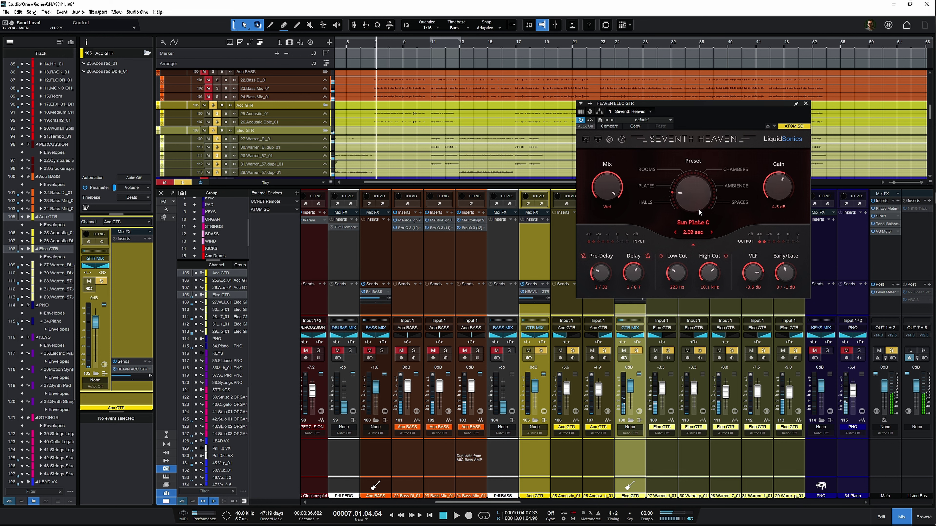